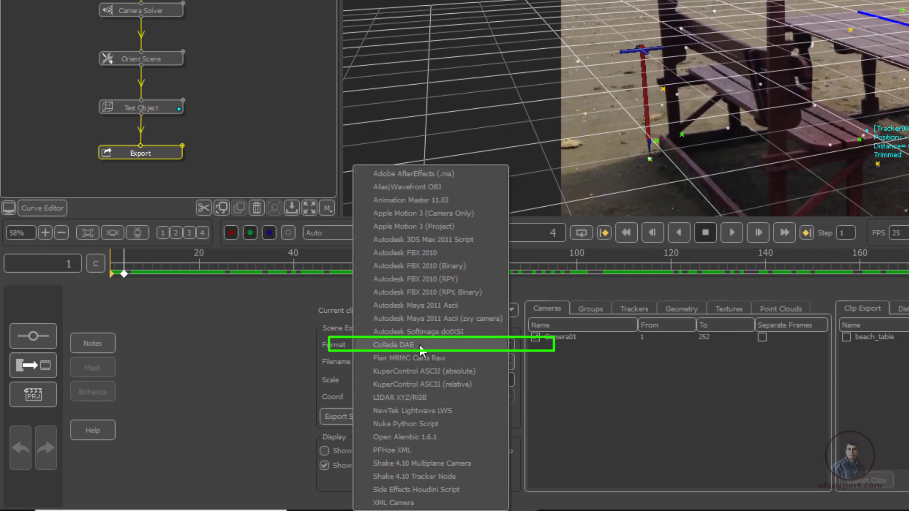
Step: Export the tracked scene in Collada DAE format as beach_table.dae in the pf_export folder
click(419, 342)
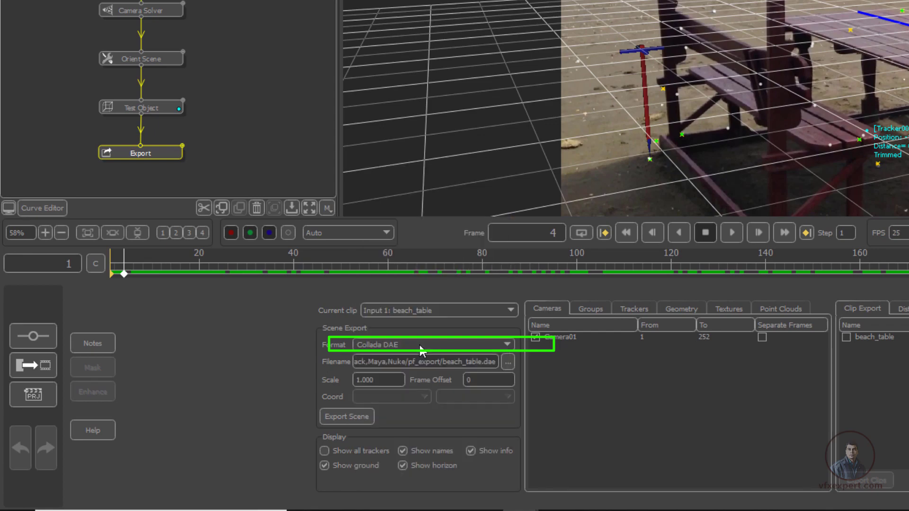
click(508, 362)
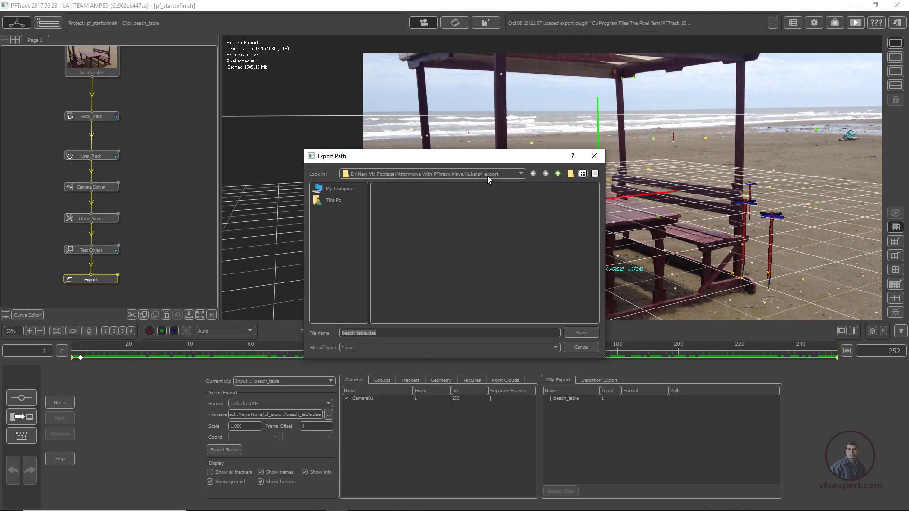
click(366, 333)
click(582, 334)
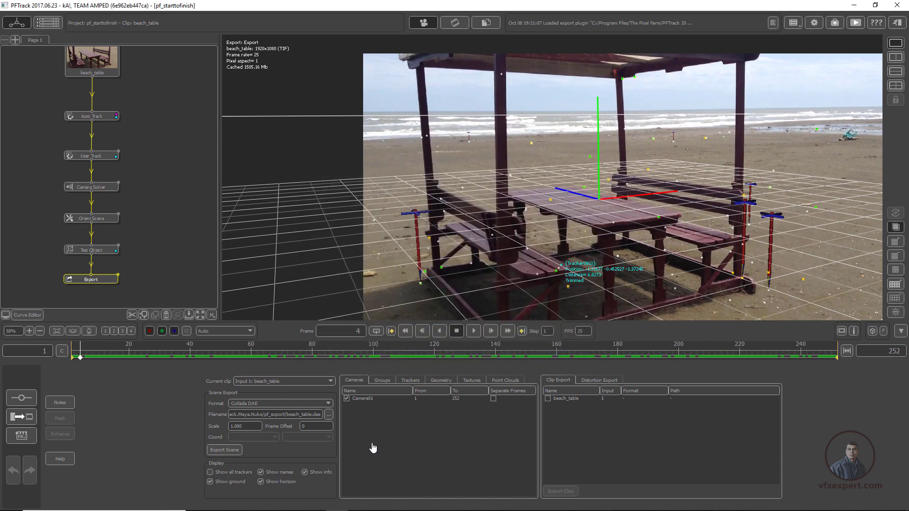
click(230, 453)
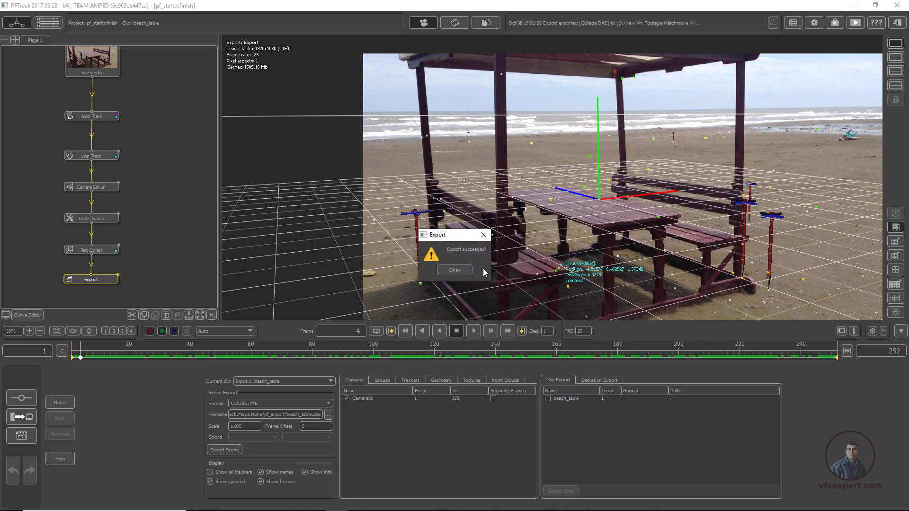
click(454, 270)
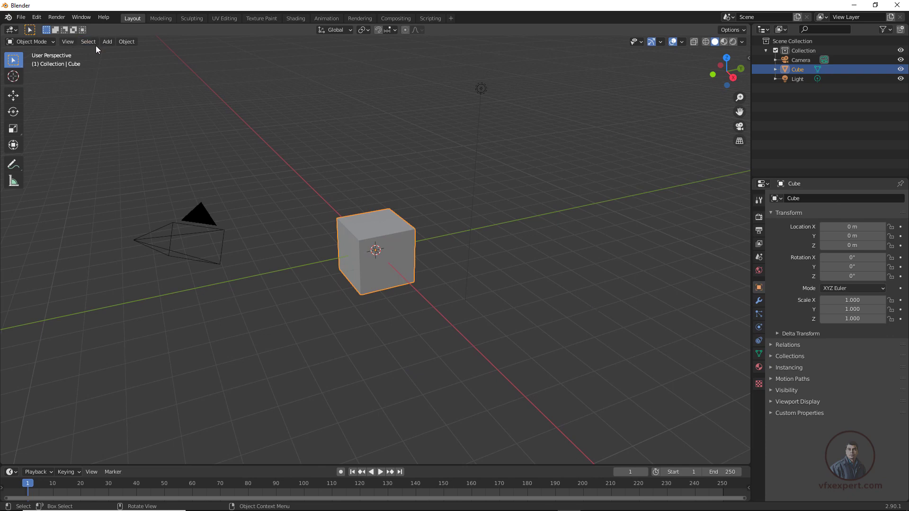
Step: Switch to Blender, start a new General file and delete the default camera, cube and light
click(21, 17)
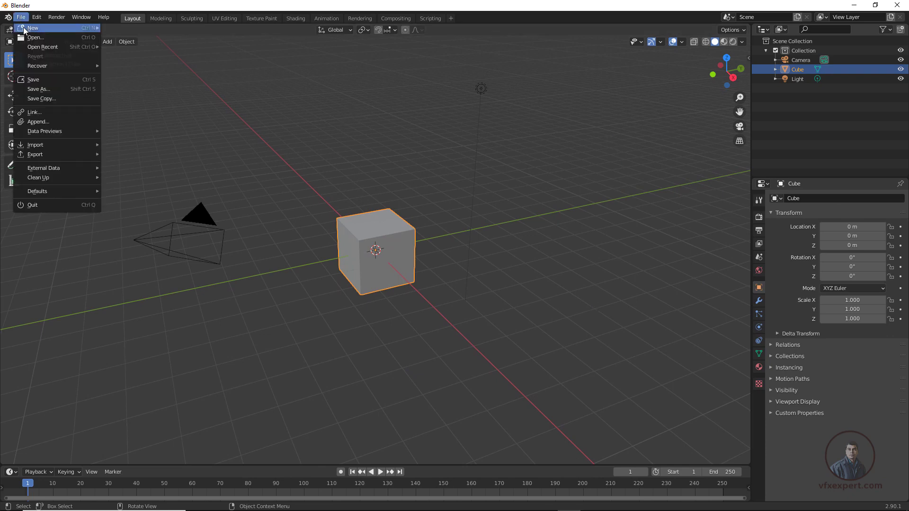
mouse_move(23, 27)
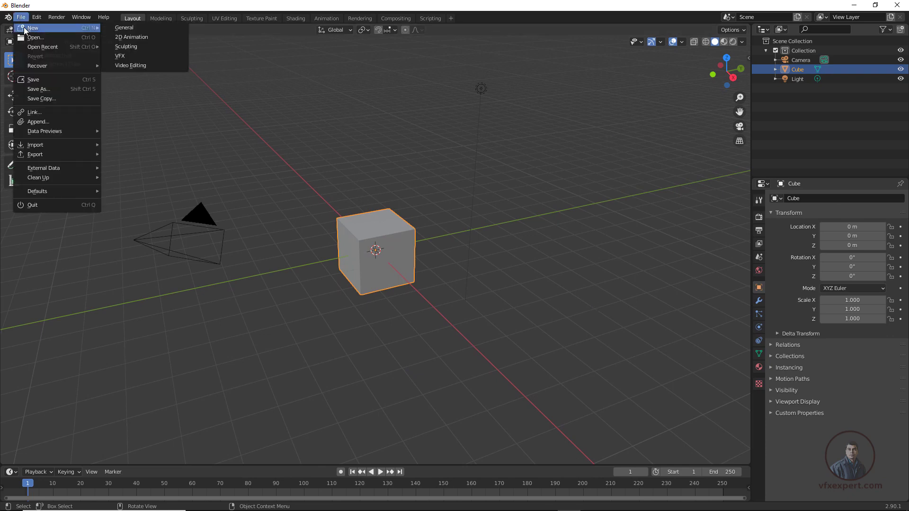
click(141, 27)
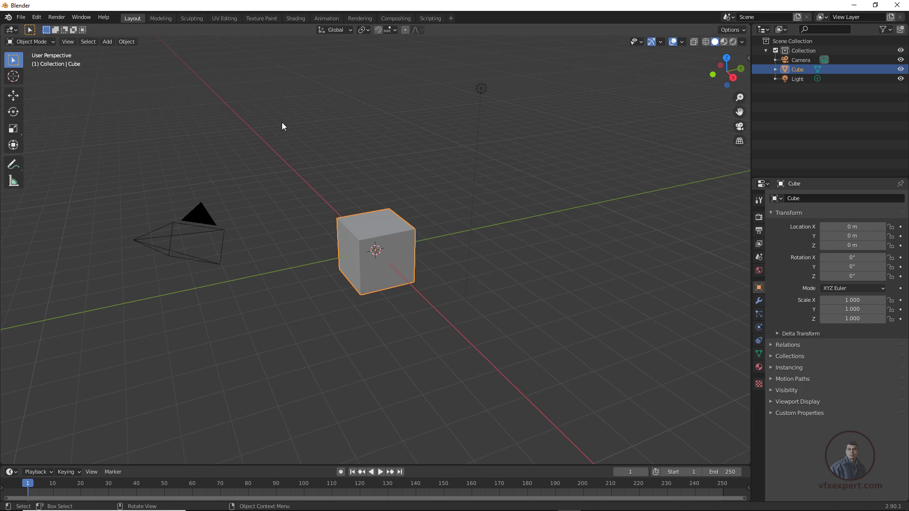
click(543, 268)
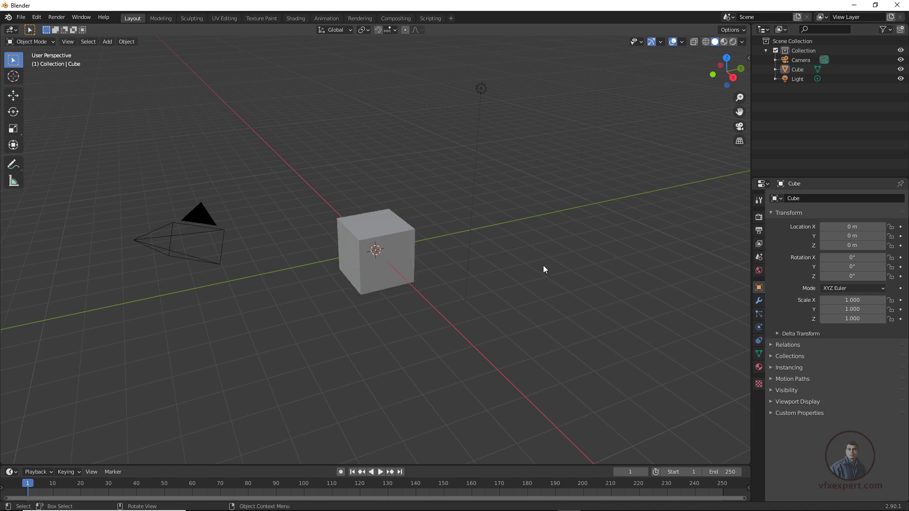
key(a)
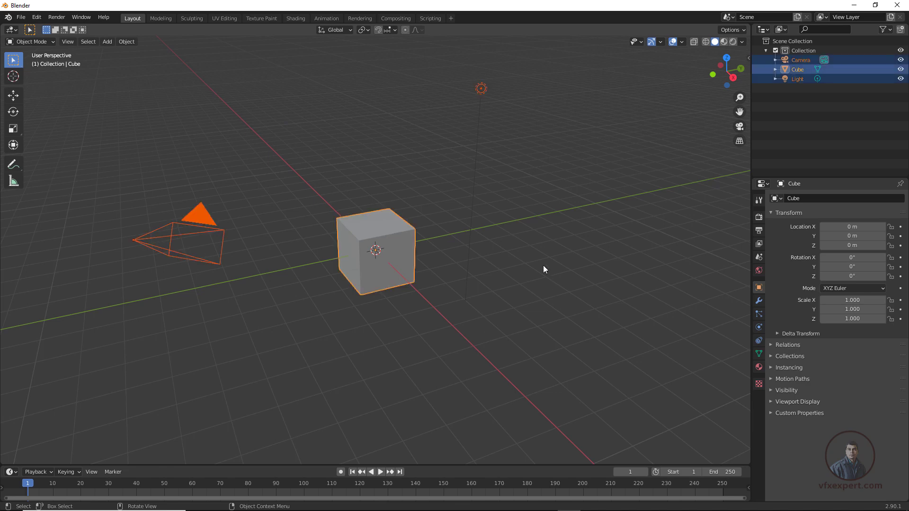
key(Delete)
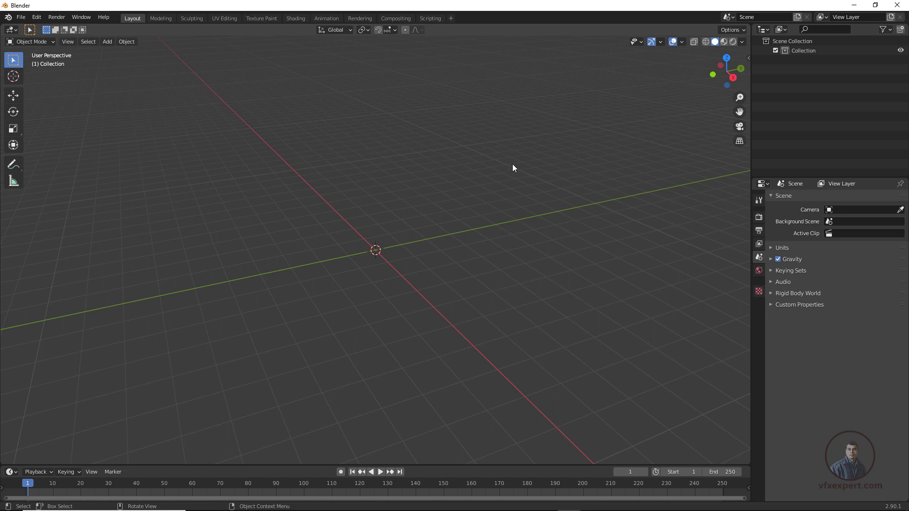
Step: Set the scene's end frame to 252 and its frame rate to 25 fps in the output dimensions
click(758, 232)
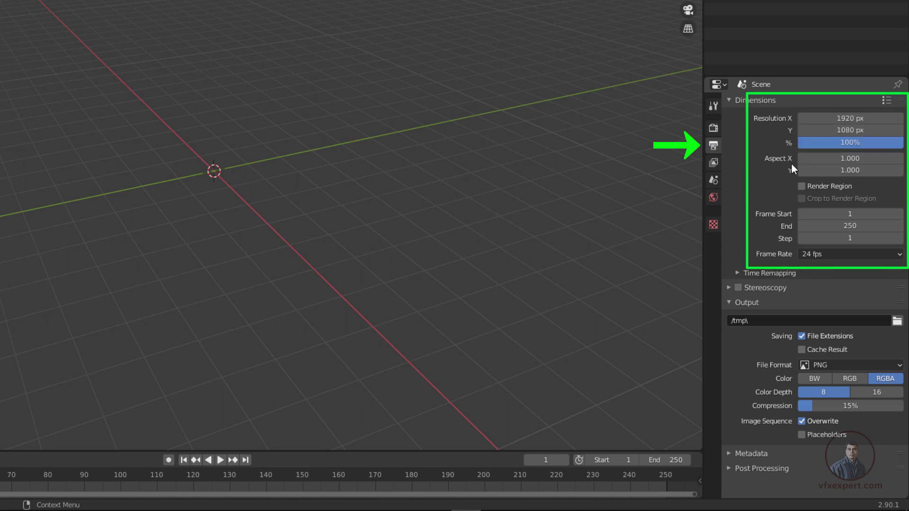
click(858, 226)
key(BackSpace)
text(252)
key(Return)
click(839, 255)
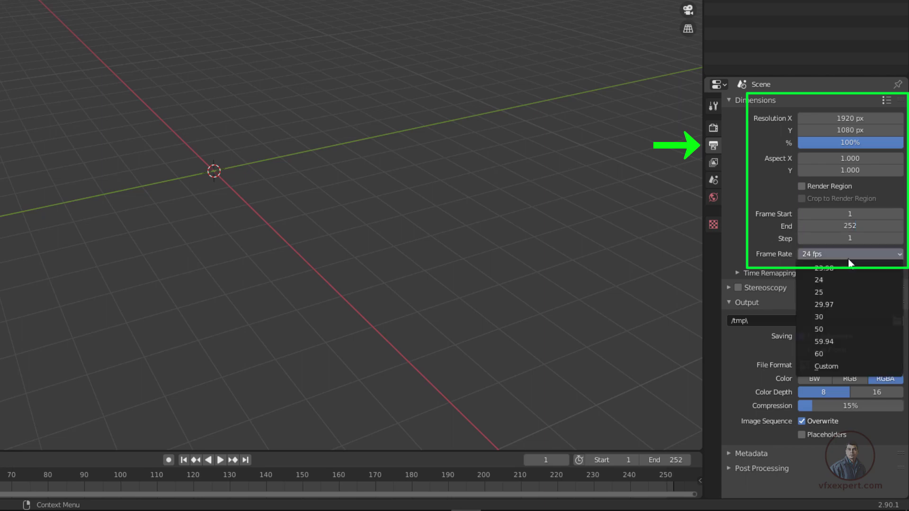
click(824, 292)
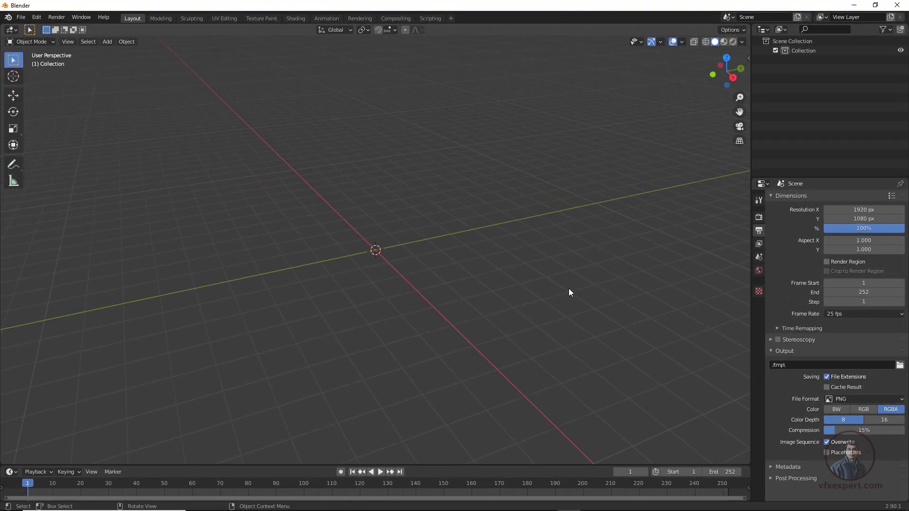
Step: Import the Collada file beach_table.dae from the pf_export folder into the empty scene
click(20, 18)
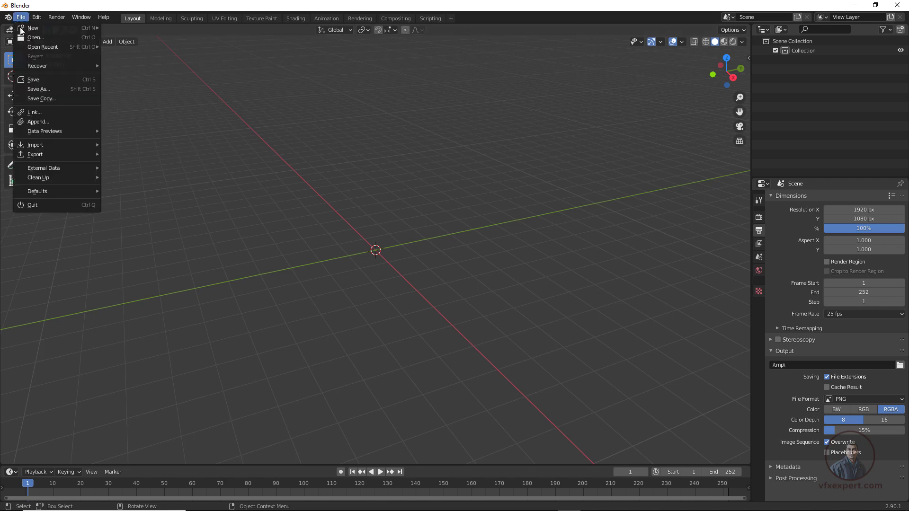
mouse_move(47, 148)
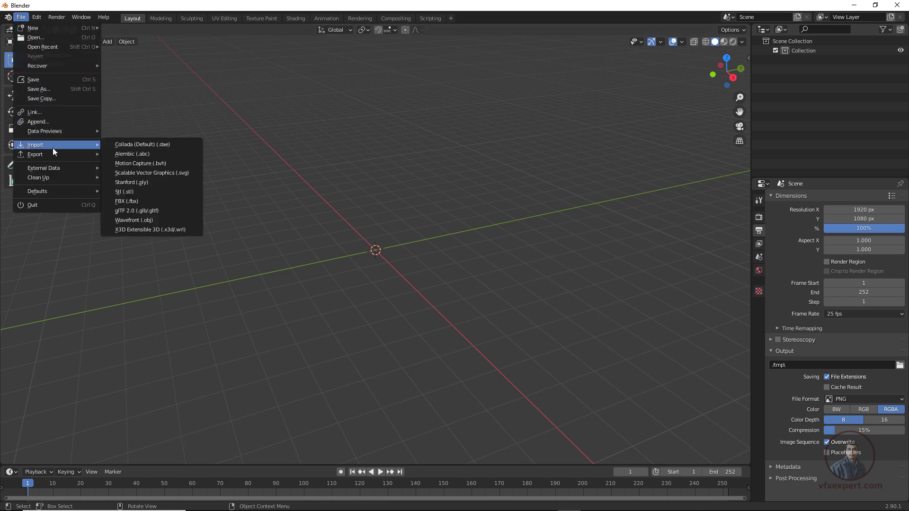
click(169, 144)
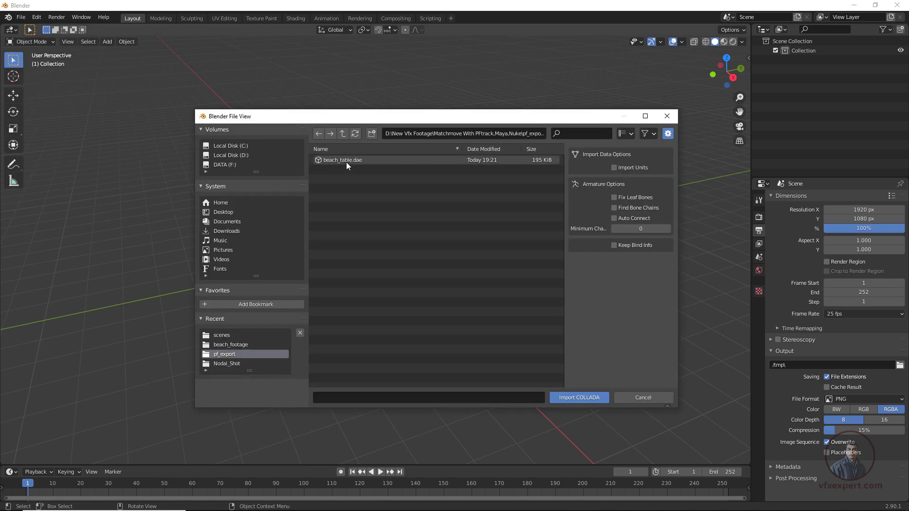
click(346, 162)
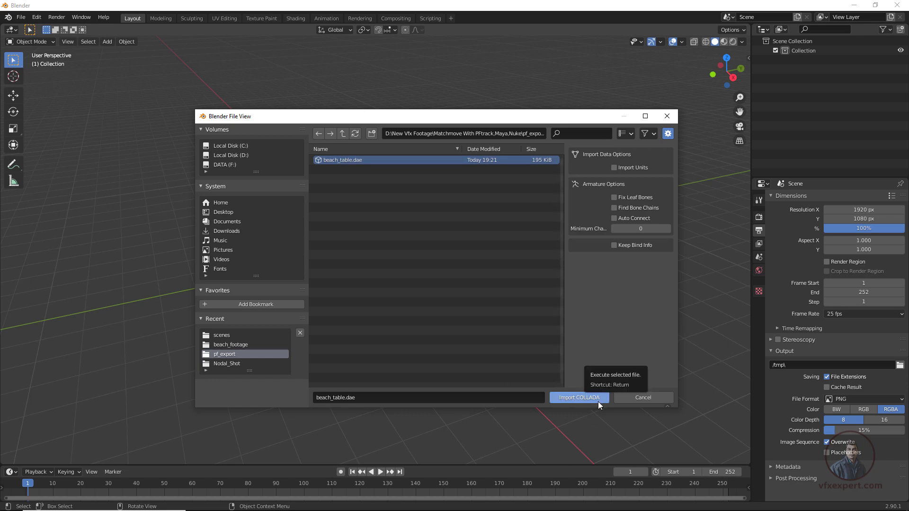
click(584, 397)
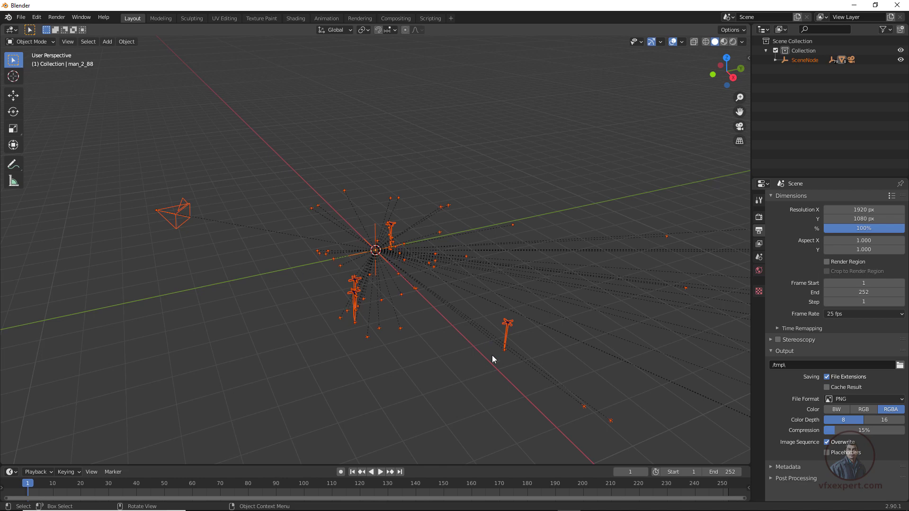
Step: View the scene through the imported camera and play back its motion in an enlarged timeline
click(507, 327)
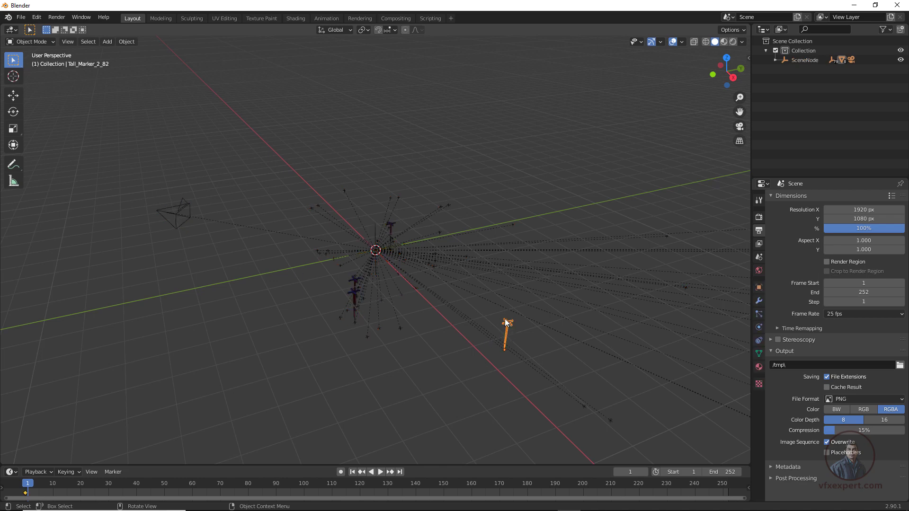
click(449, 167)
key(KP_0)
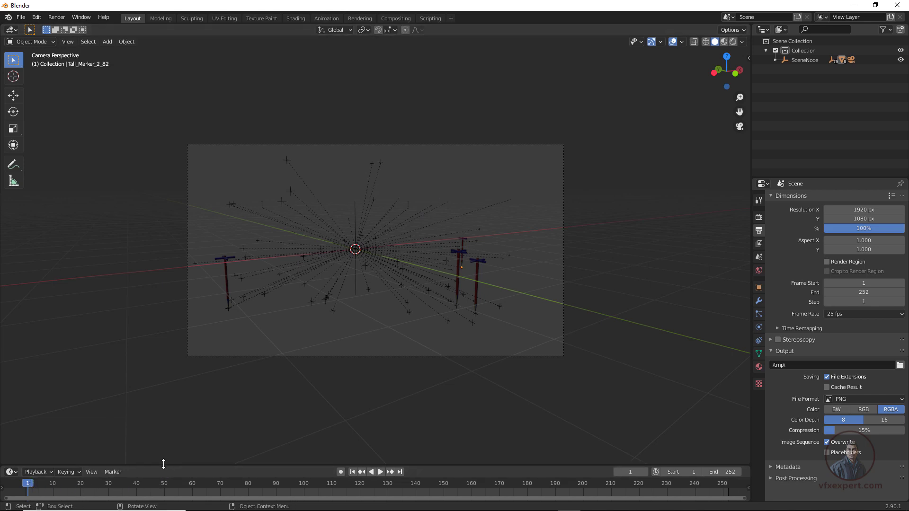
drag(163, 466, 119, 387)
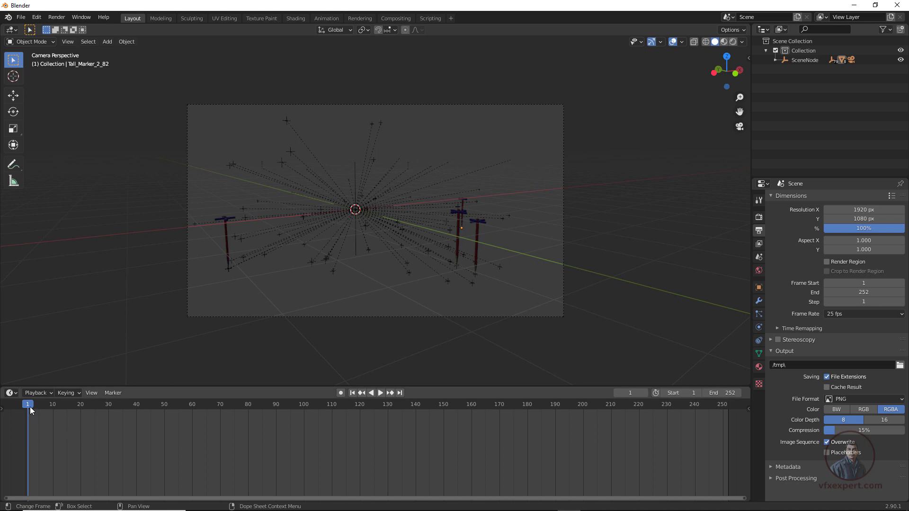
key(space)
drag(59, 405, 27, 411)
key(space)
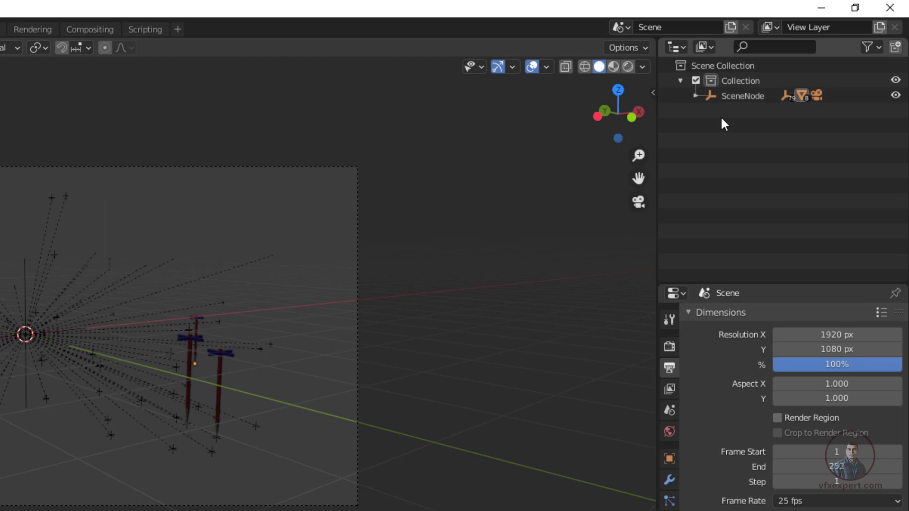
Step: Expand the SceneNode hierarchy and select the Camera01_2 object
click(753, 98)
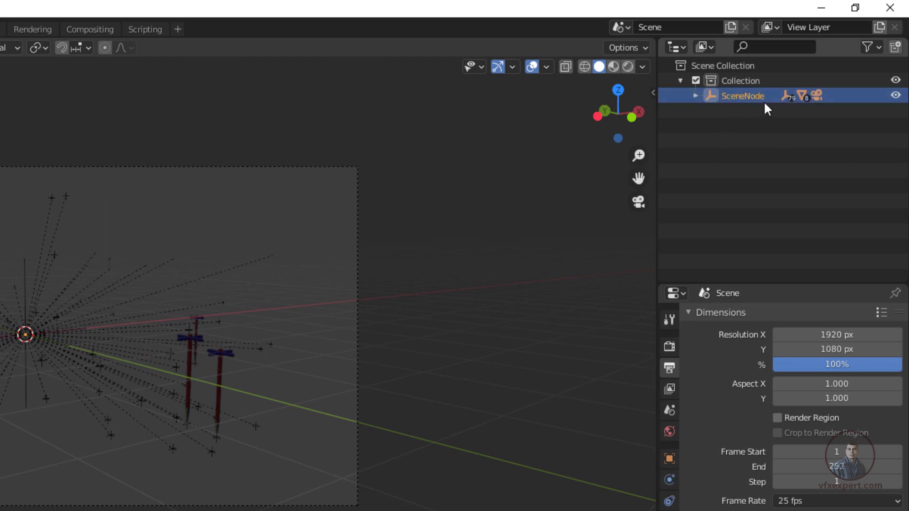
click(695, 95)
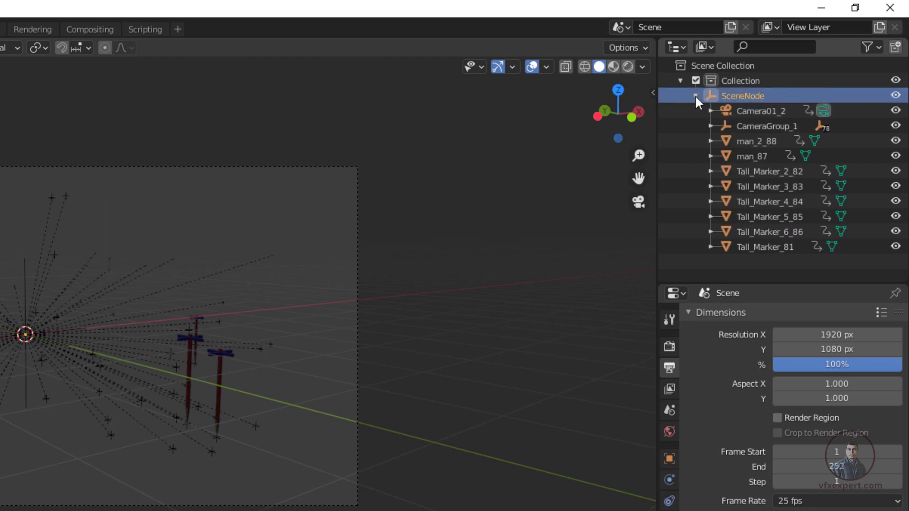
click(751, 112)
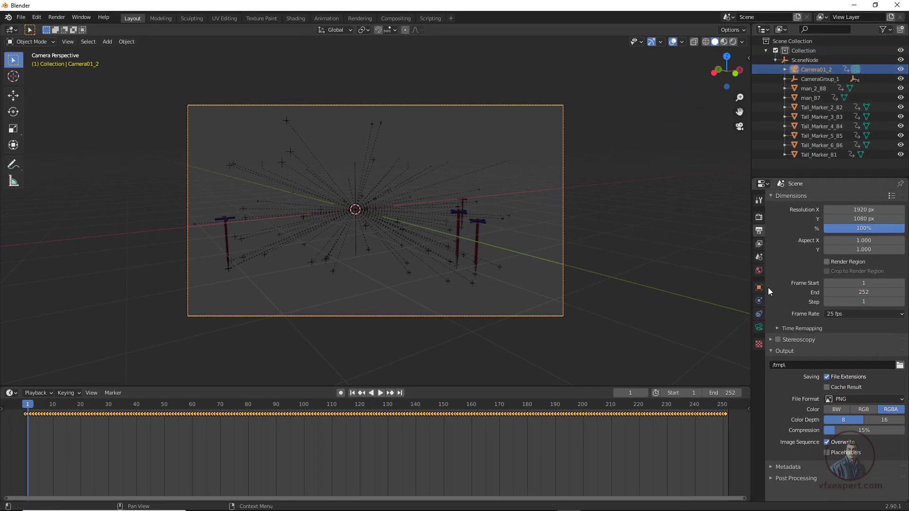
Step: Enable background images for Camera01_2 and add one with Movie Clip as its source
click(759, 328)
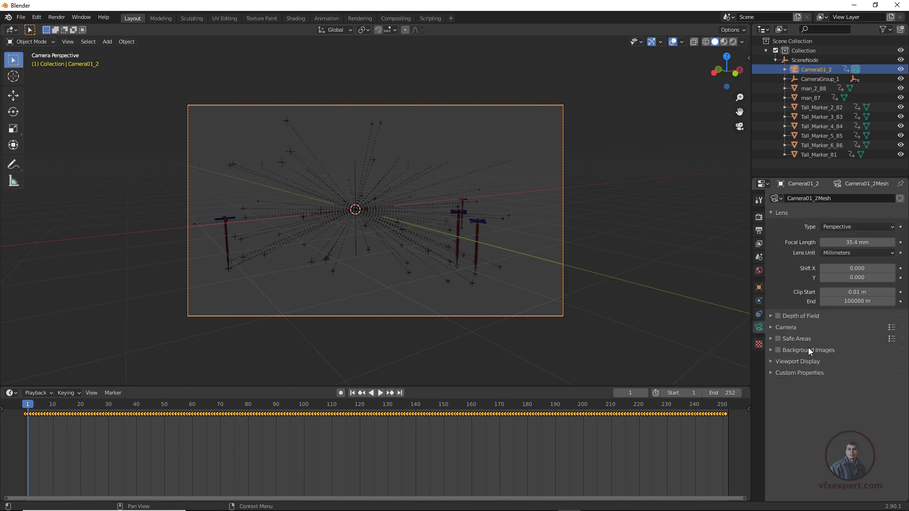
click(778, 351)
click(772, 354)
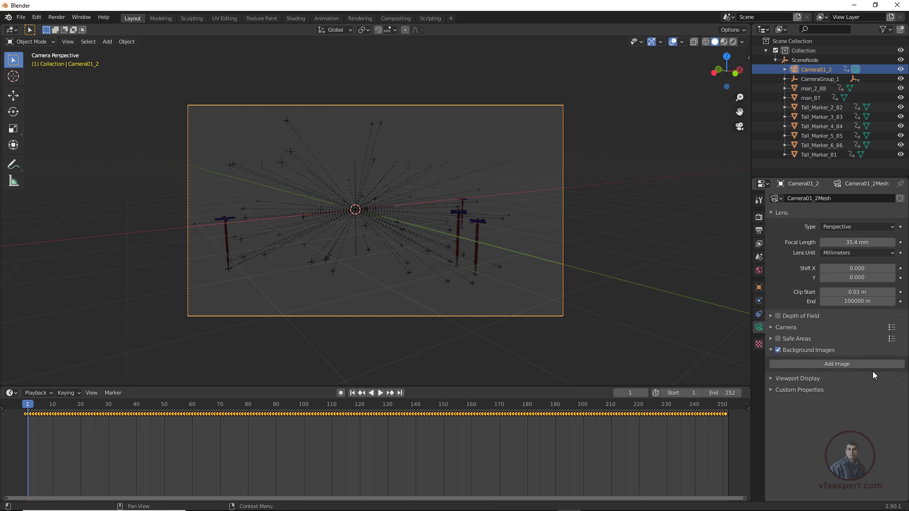
click(845, 365)
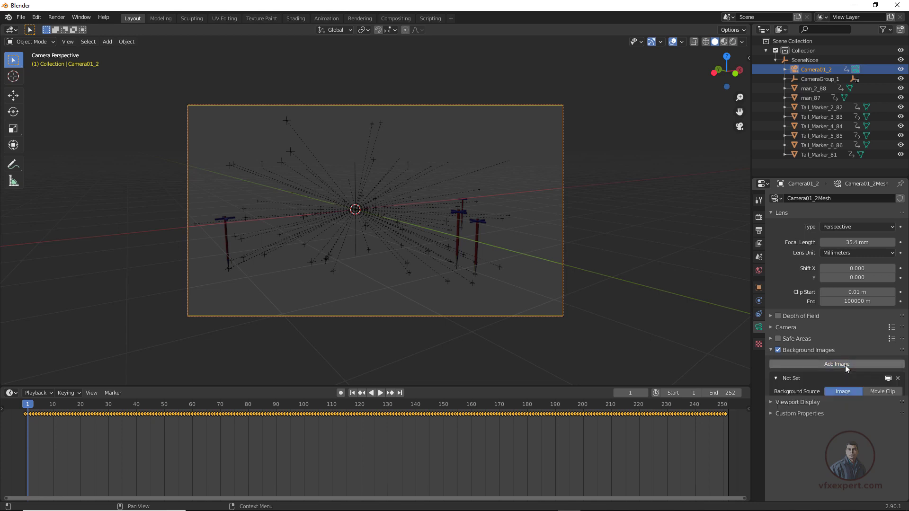
click(882, 393)
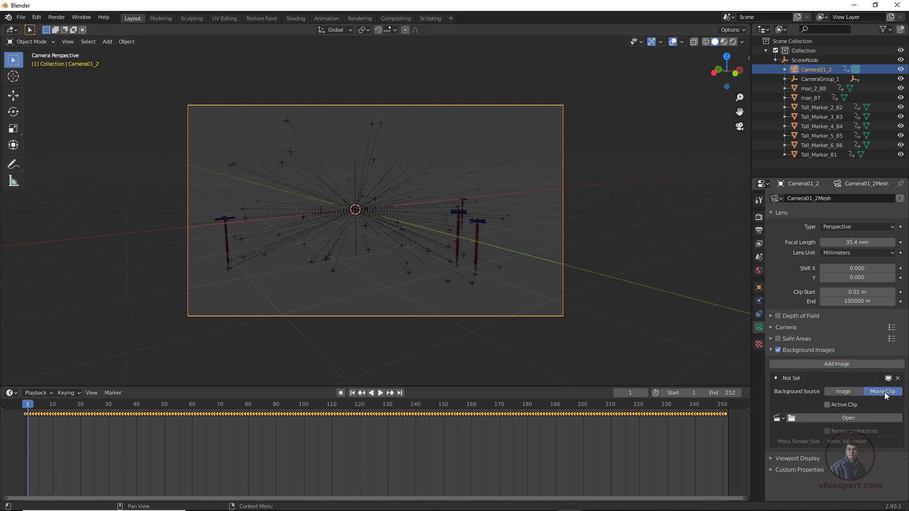
Step: Load beach_table.00001.tif from the beach_footage folder as the camera's background clip, then deselect the camera
click(848, 418)
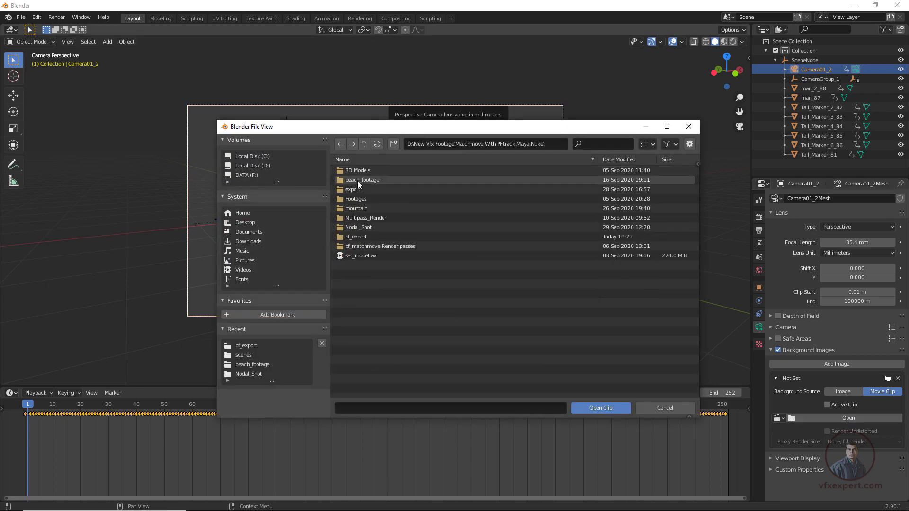
double_click(356, 181)
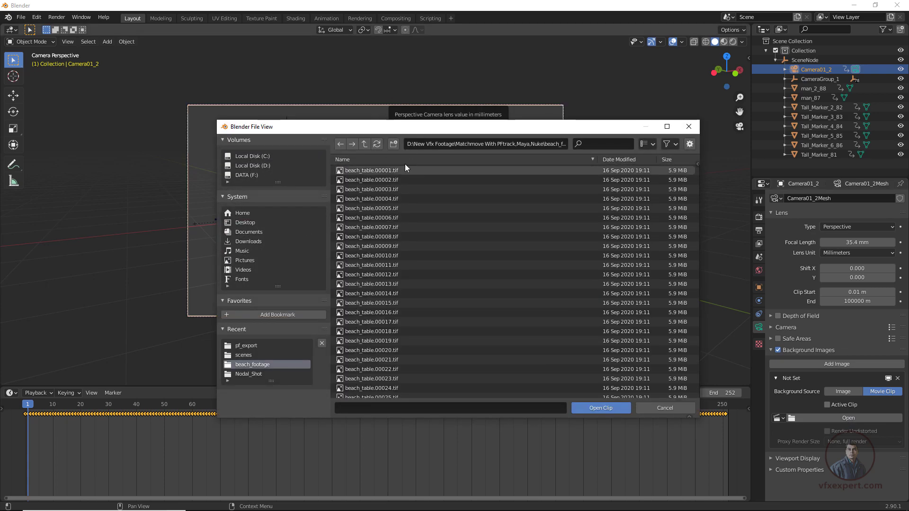
click(392, 171)
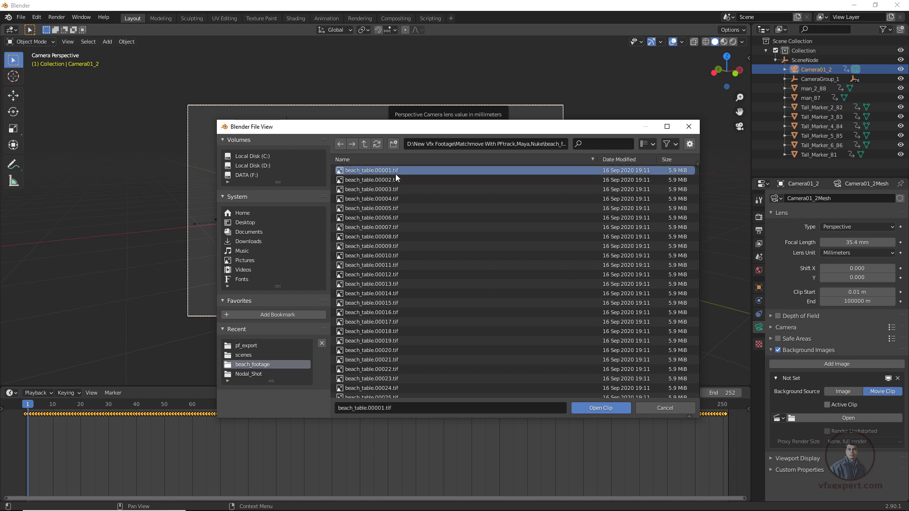
click(598, 410)
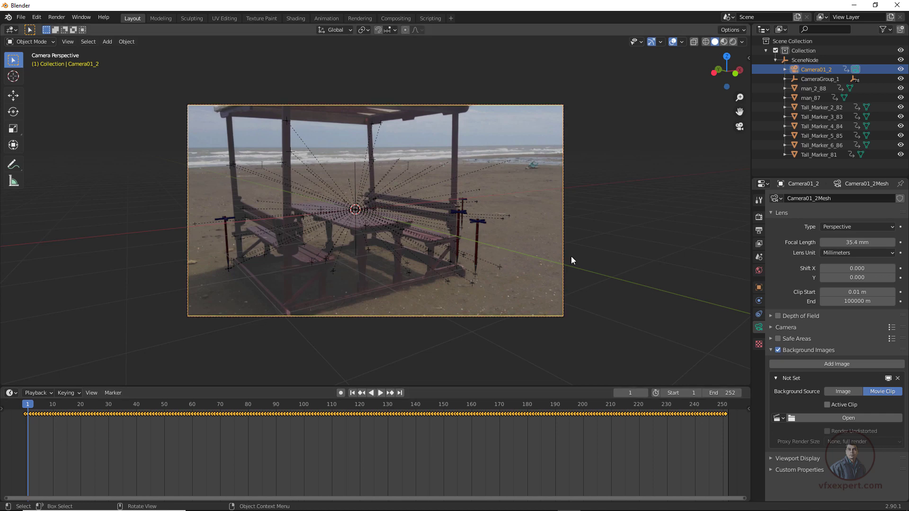
click(595, 167)
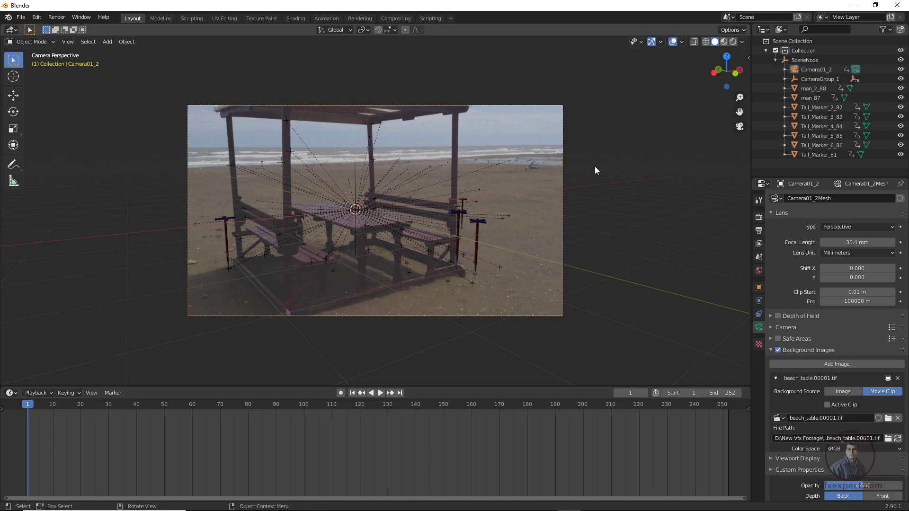
Step: Play back the shot through the camera to check the markers against the beach footage, then stop playback
click(380, 393)
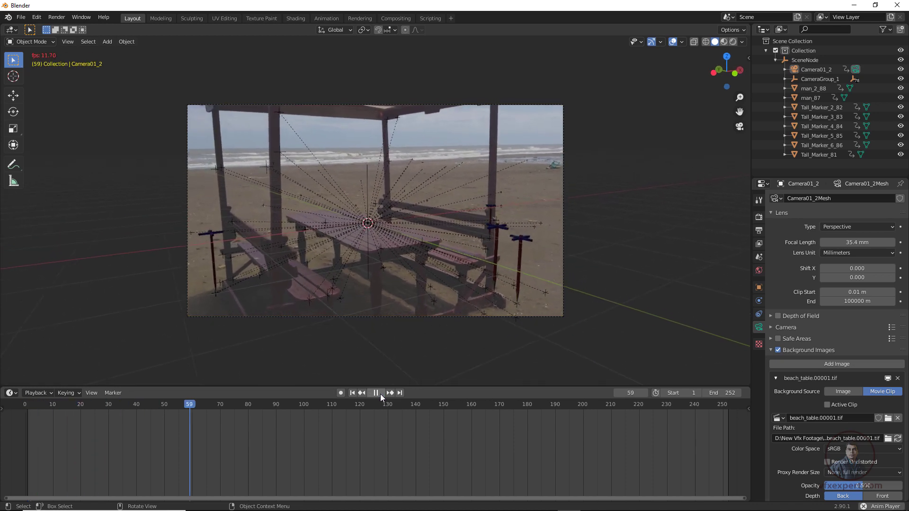
click(379, 394)
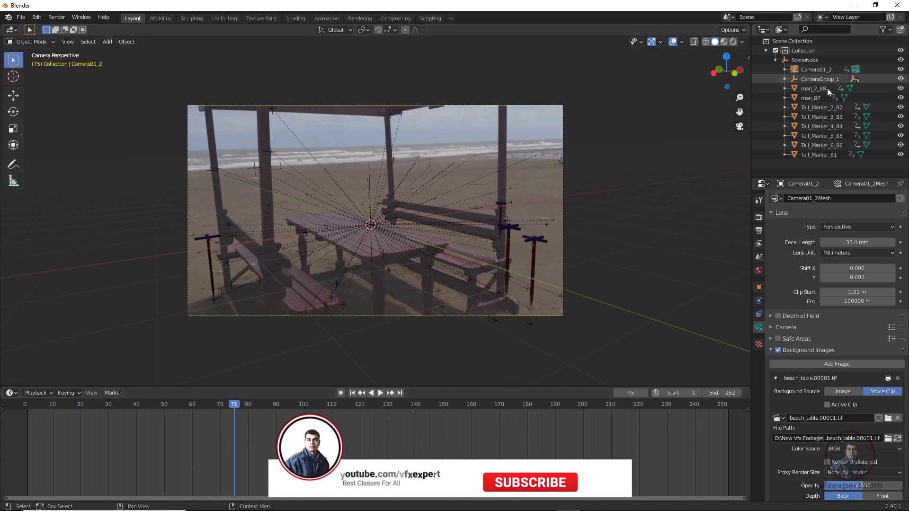
Step: Shift all of Camera01_2's keyframes one frame forward so that the first key sits on frame 1
click(811, 70)
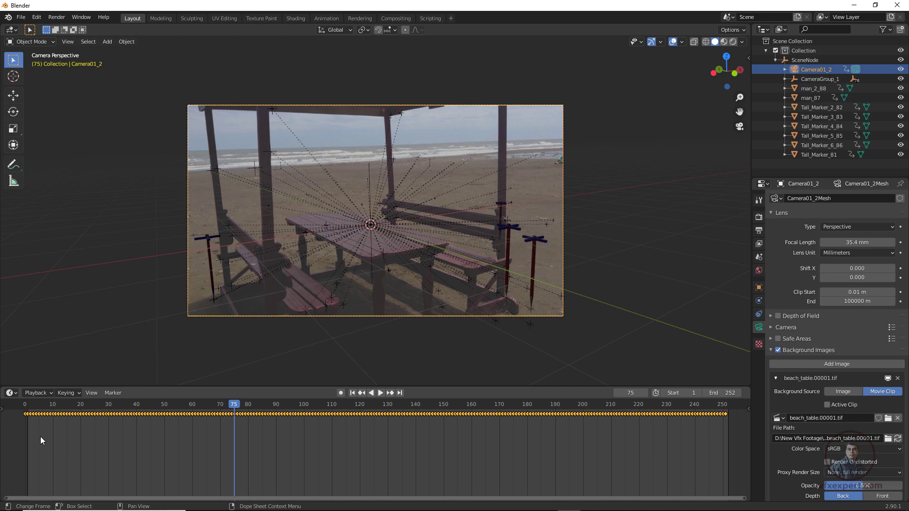
scroll(40, 436, up, 4)
scroll(43, 437, up, 2)
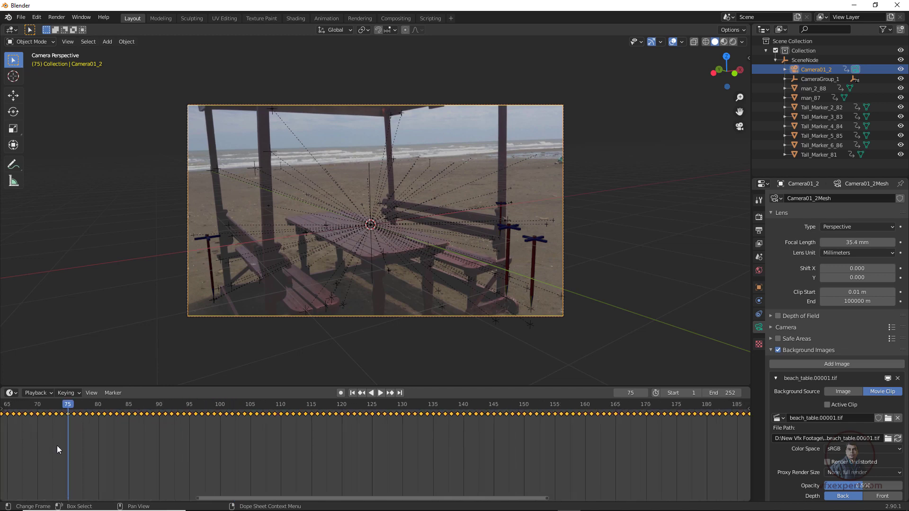
drag(216, 499, 14, 497)
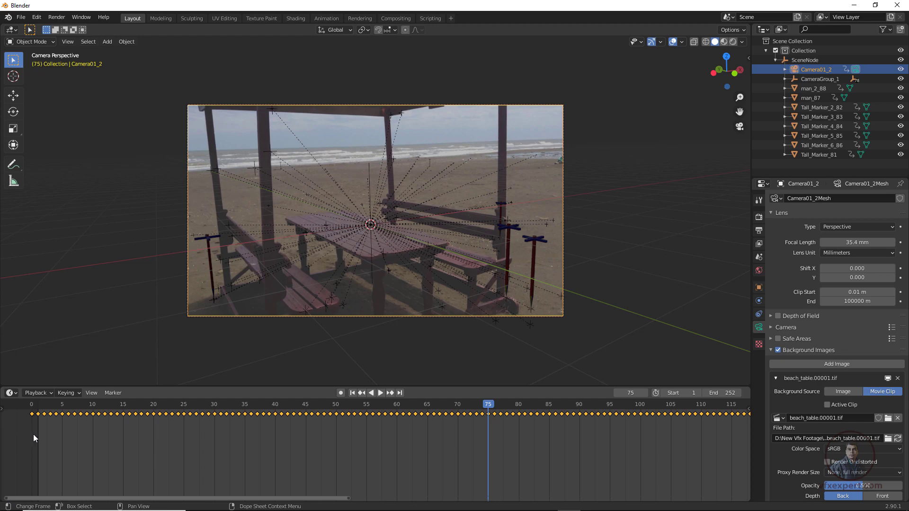
mouse_move(18, 394)
mouse_down()
mouse_move(230, 452)
mouse_move(33, 405)
mouse_up()
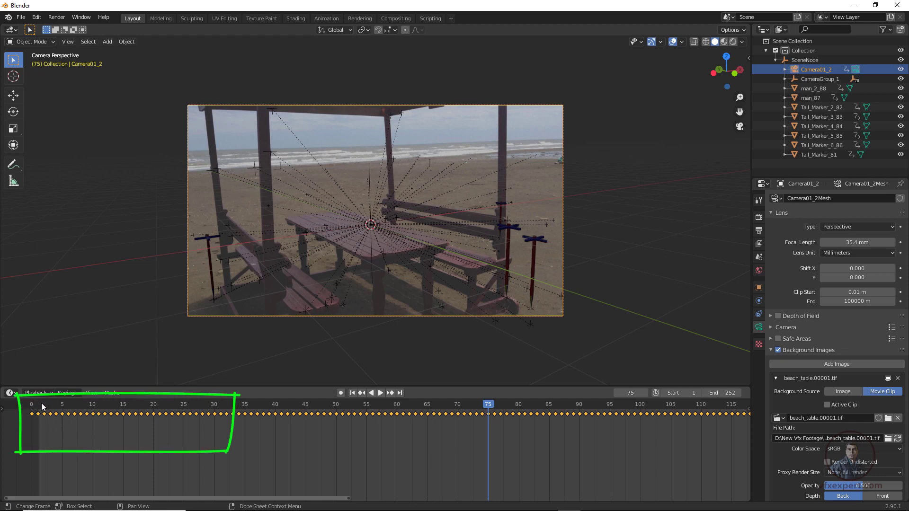
key(Escape)
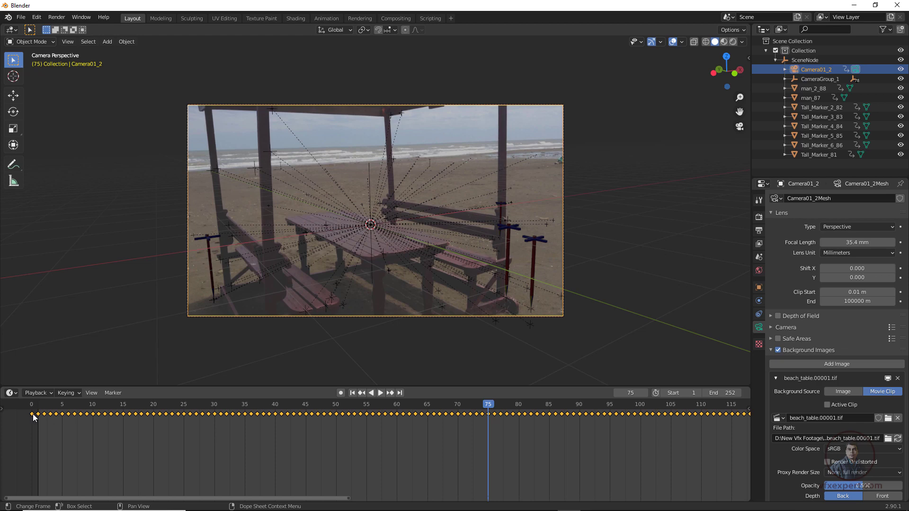
drag(33, 417, 42, 419)
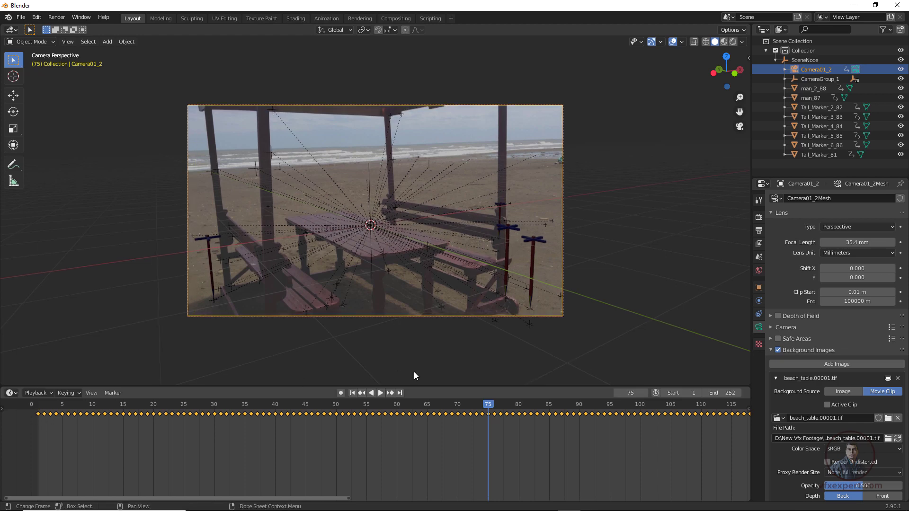
Step: Return to frame 1 and play back the shot through the camera to check the retimed track
key(shift+Left)
key(space)
key(Escape)
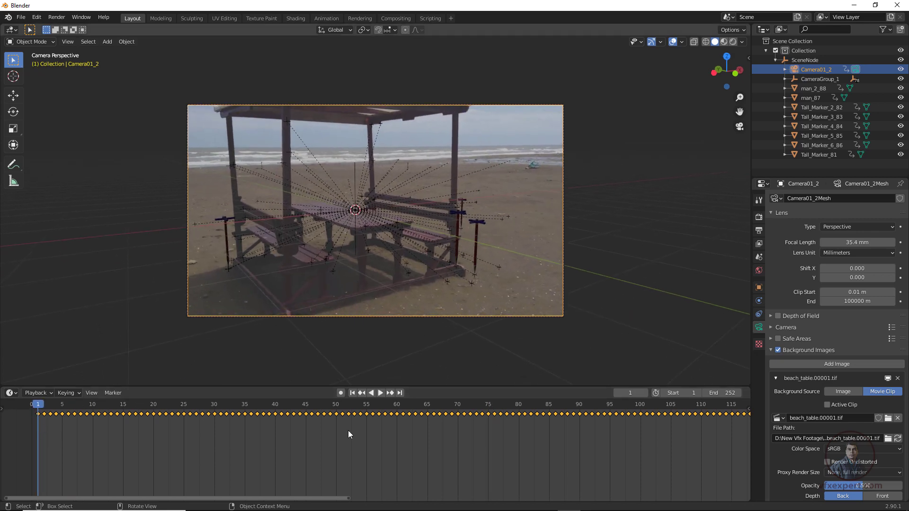
click(381, 393)
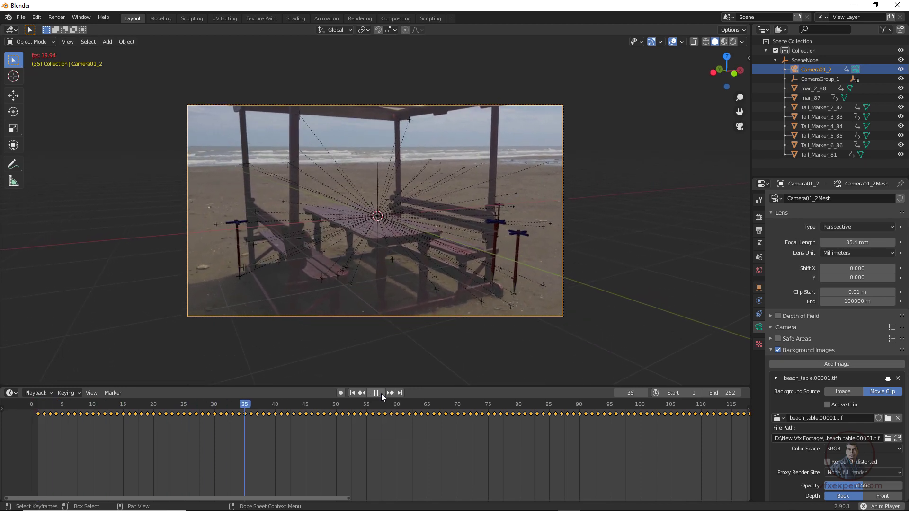
click(381, 394)
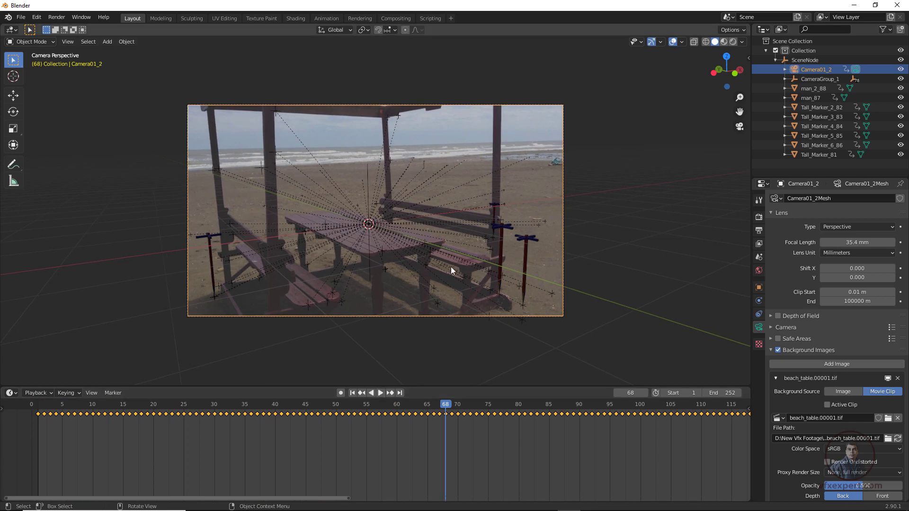
Step: Leave the camera view and inspect the 3D scene, picking Tall_Marker_6_86 and the tracking point above it
key(KP_0)
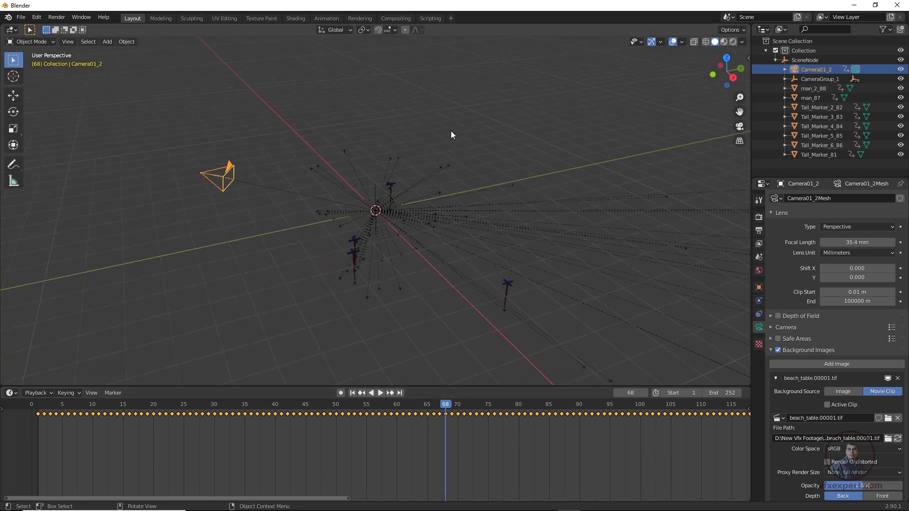
middle_drag(637, 183, 423, 171)
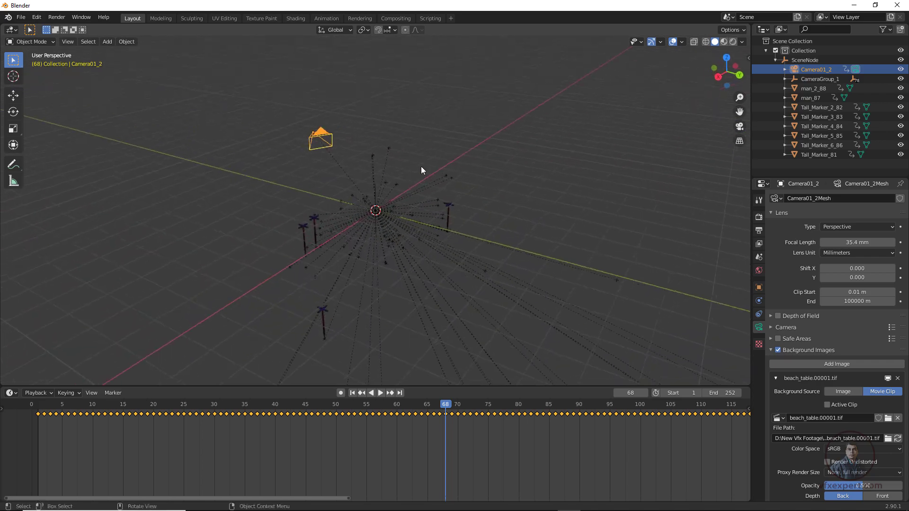
mouse_move(500, 229)
middle_down()
mouse_move(564, 264)
mouse_move(575, 247)
mouse_move(562, 233)
mouse_move(448, 201)
mouse_move(433, 96)
middle_up()
click(431, 137)
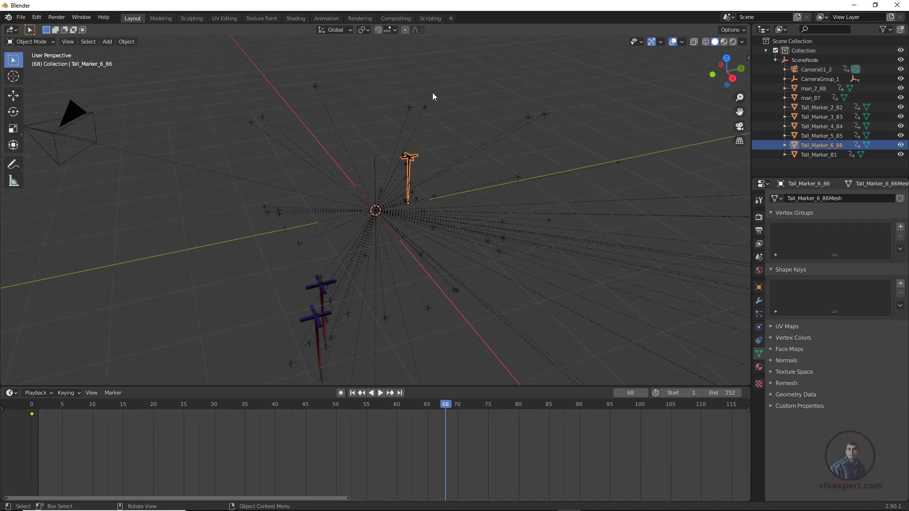
click(409, 108)
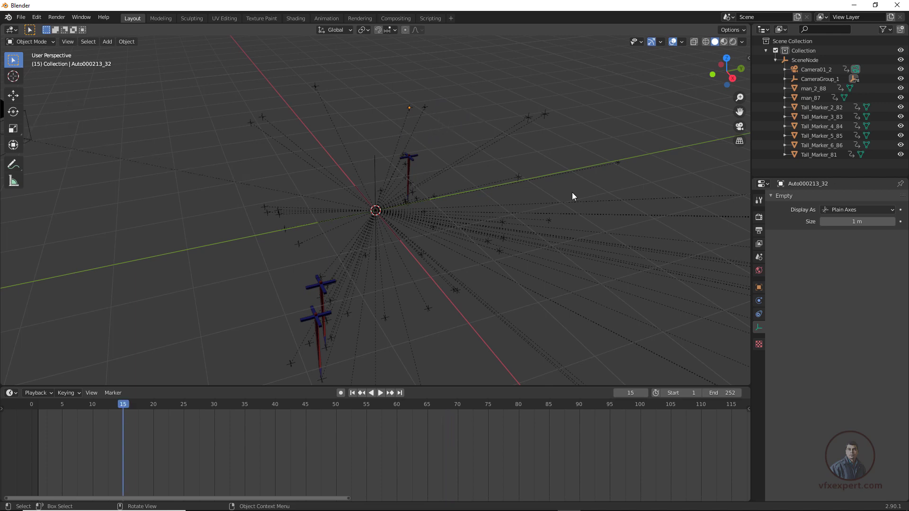
Step: Save the scene as beach_matchmove.blend in the Documents folder
click(21, 17)
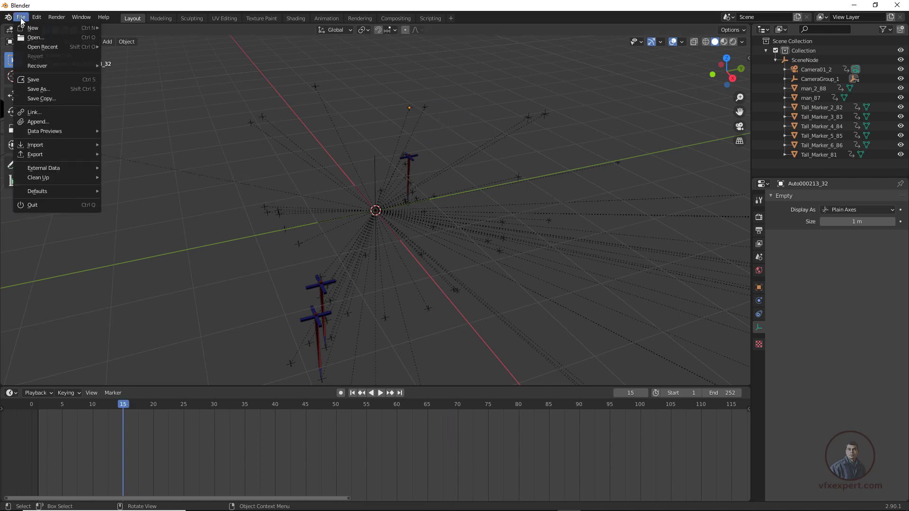
click(45, 89)
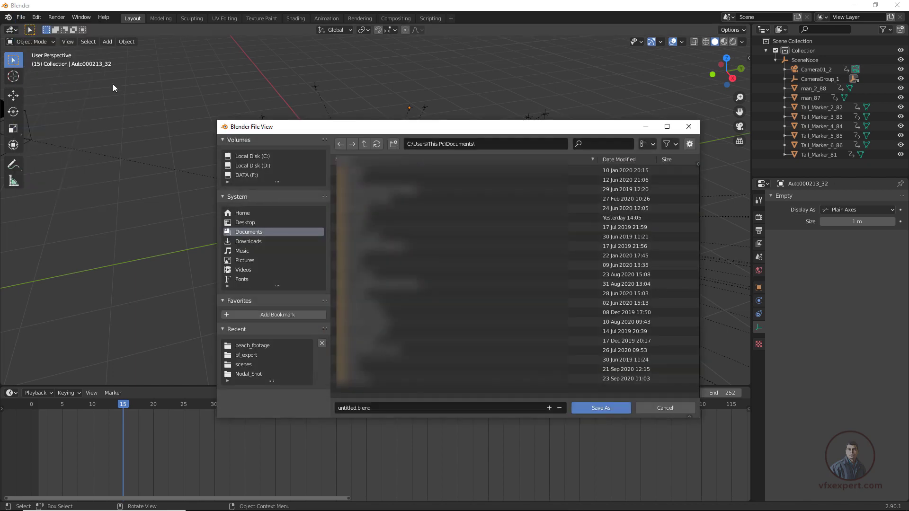
click(377, 408)
text(beach_matchmove)
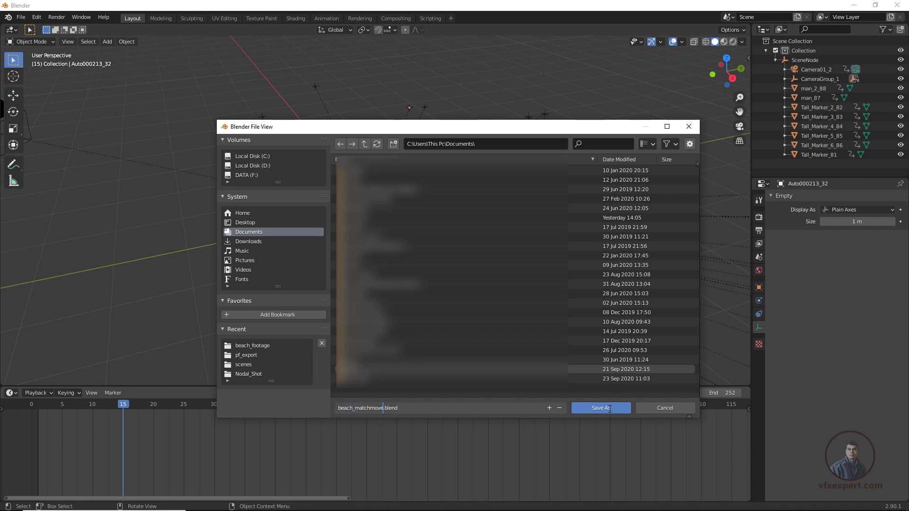
click(606, 408)
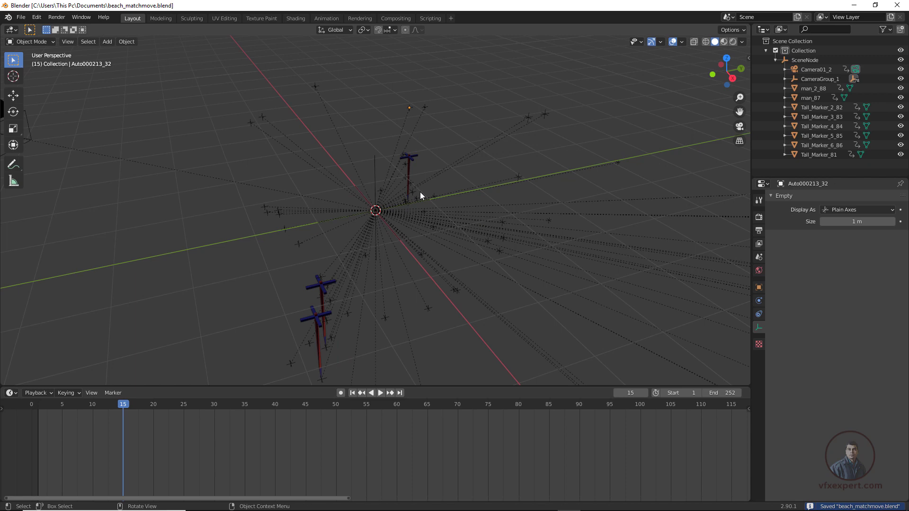
Step: Import flowerpot.fbx from the scenes folder inside final work on the F: drive, using the existing FBX import settings
click(21, 17)
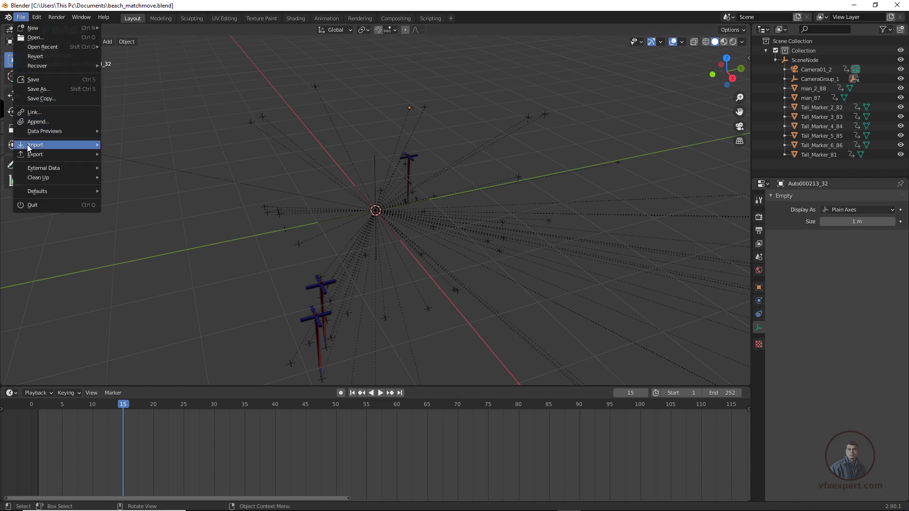
mouse_move(29, 150)
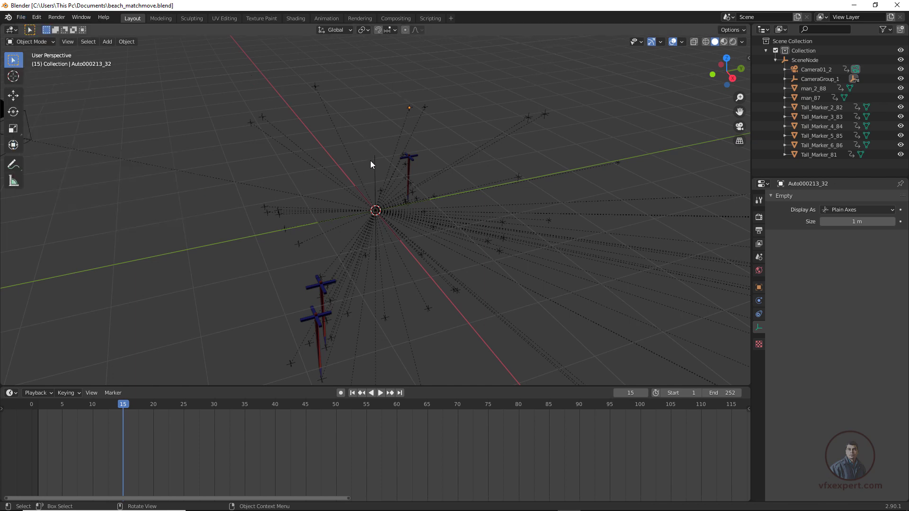
click(21, 17)
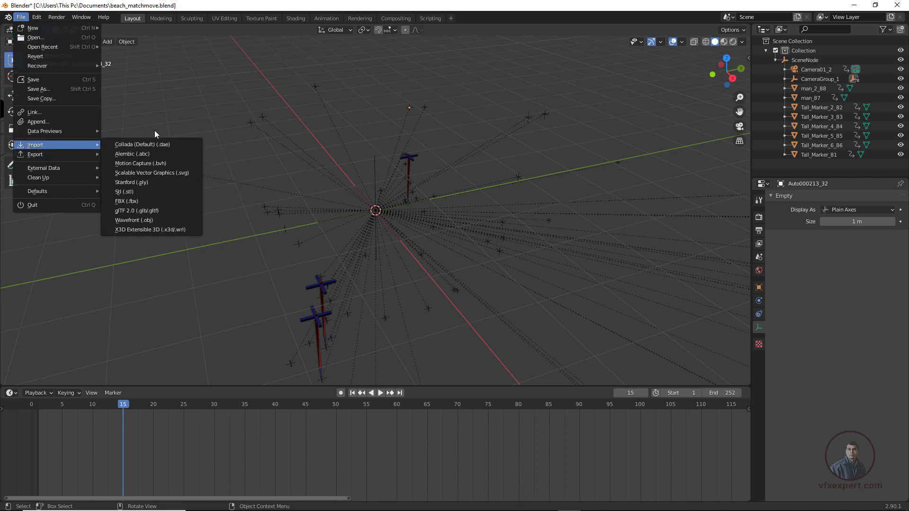
click(133, 203)
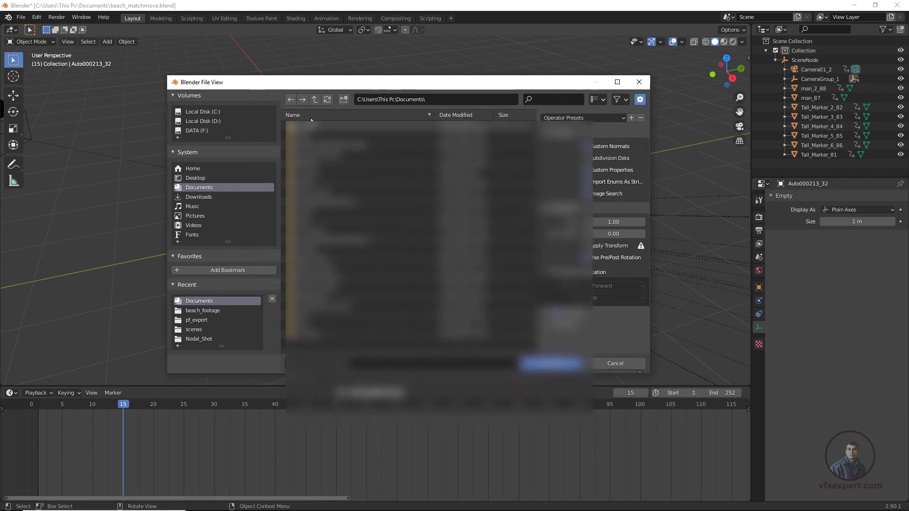
click(197, 131)
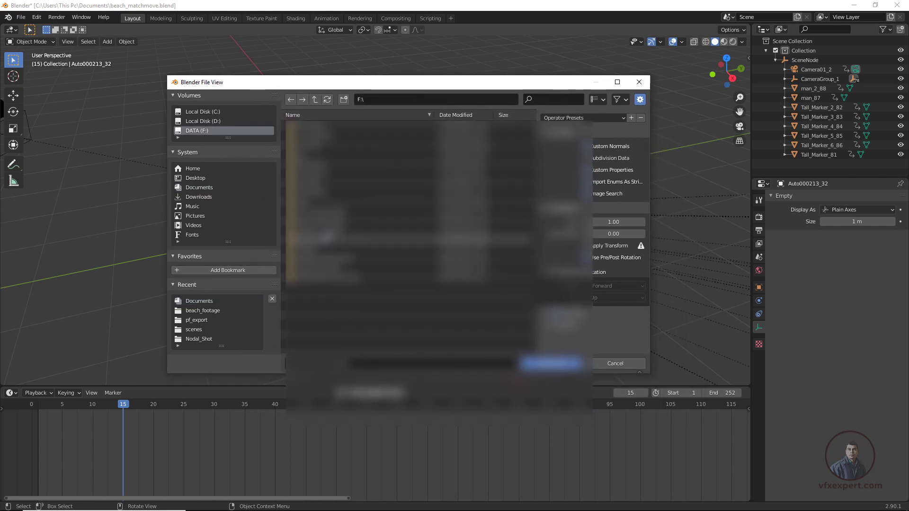
double_click(331, 251)
double_click(310, 148)
double_click(310, 149)
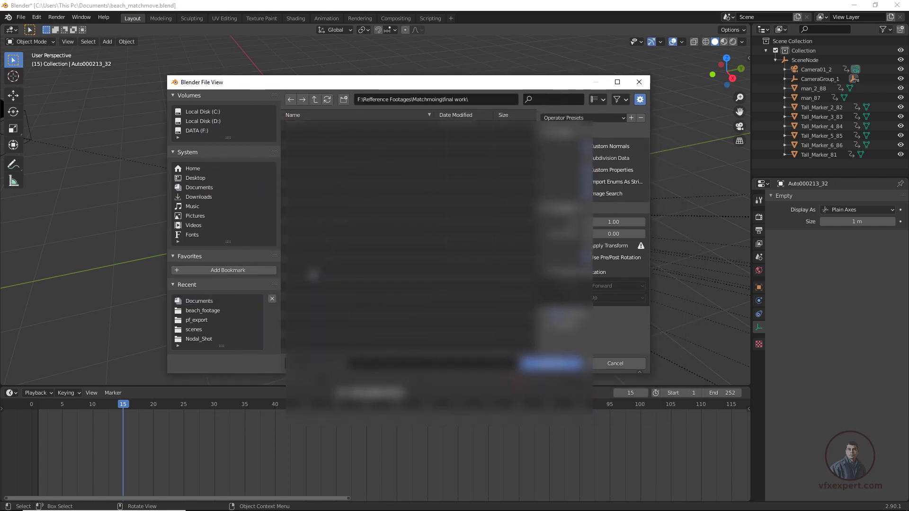
click(311, 182)
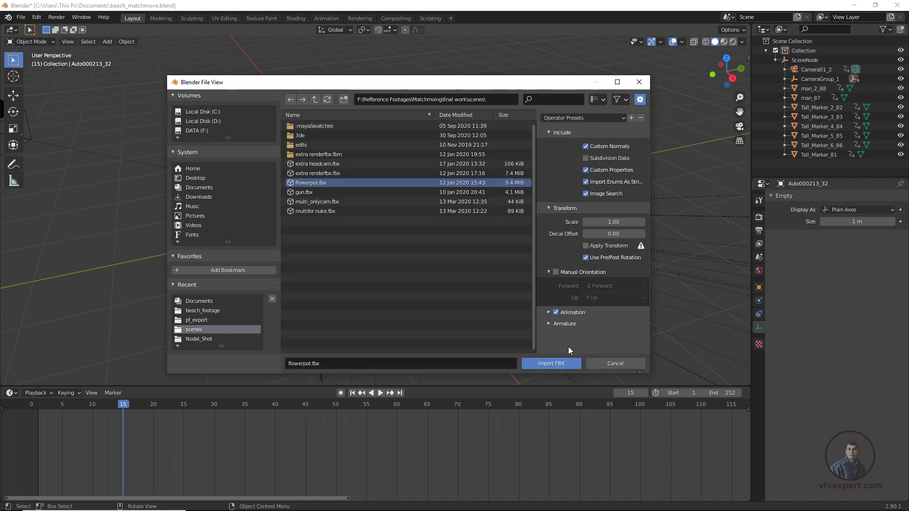
click(544, 362)
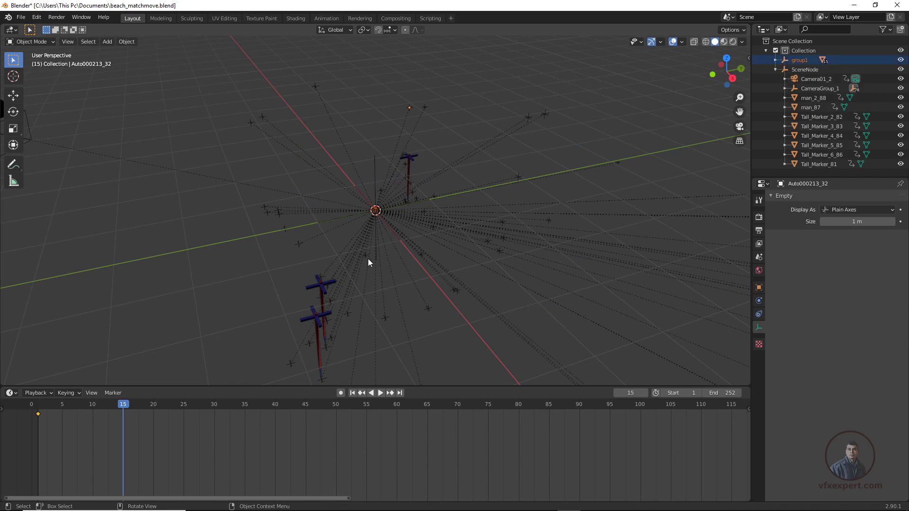
Step: Look at the imported flowerpot up close at the scene origin and deselect it
scroll(381, 222, up, 10)
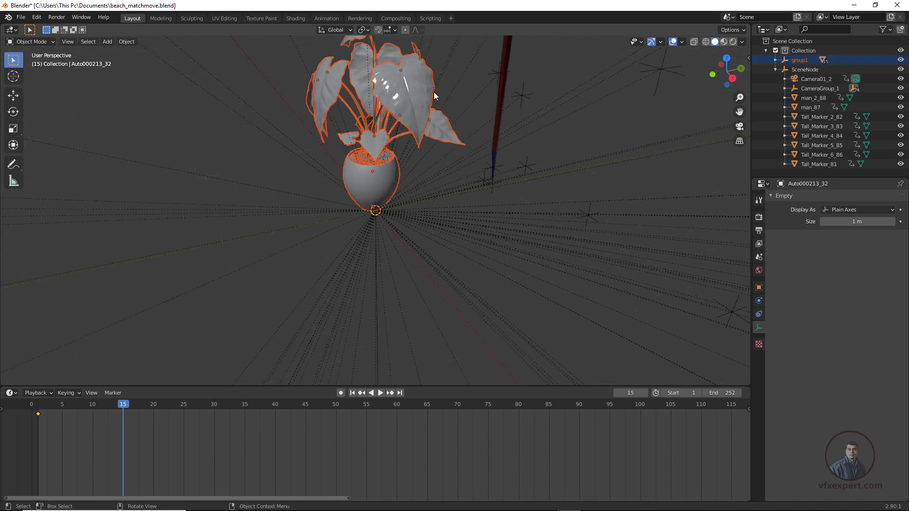
click(564, 124)
scroll(388, 208, down, 6)
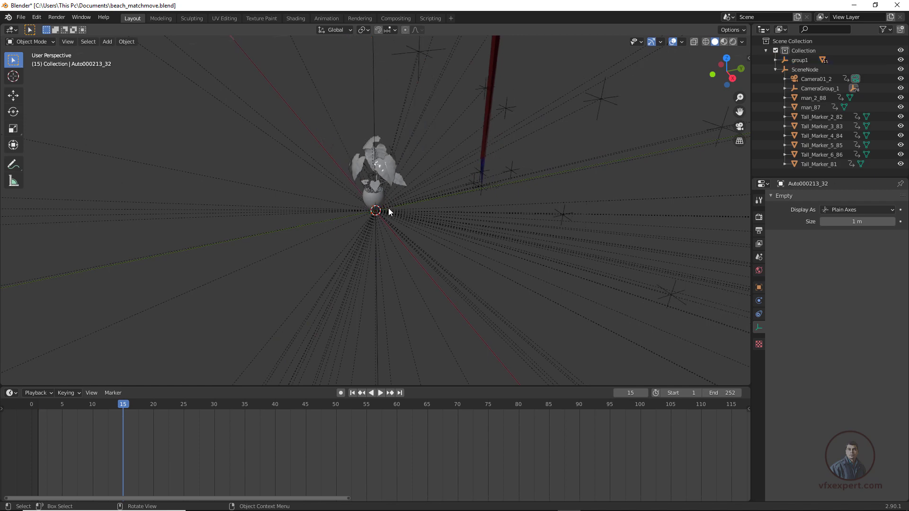
scroll(388, 208, up, 2)
scroll(388, 210, down, 1)
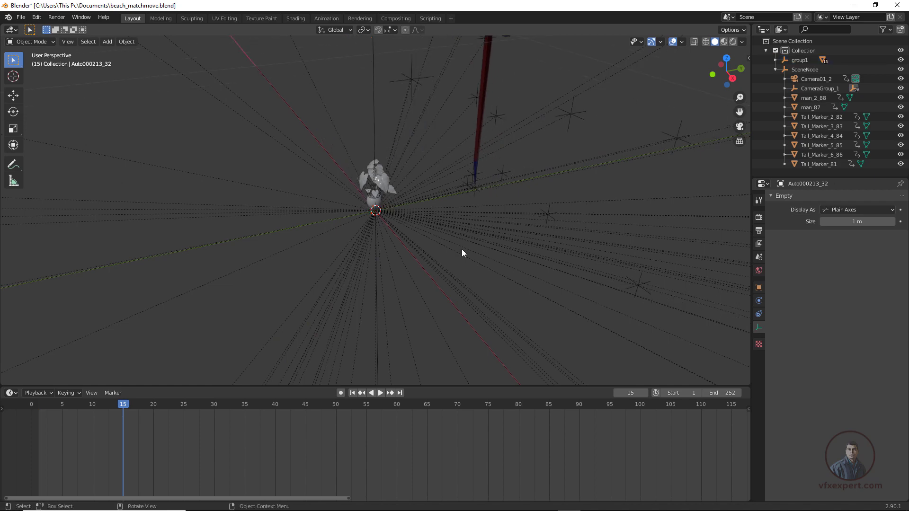
Step: Return to the camera view and hide CameraGroup_1, man_2_88, man_87 and all the Tall_Marker objects
key(KP_0)
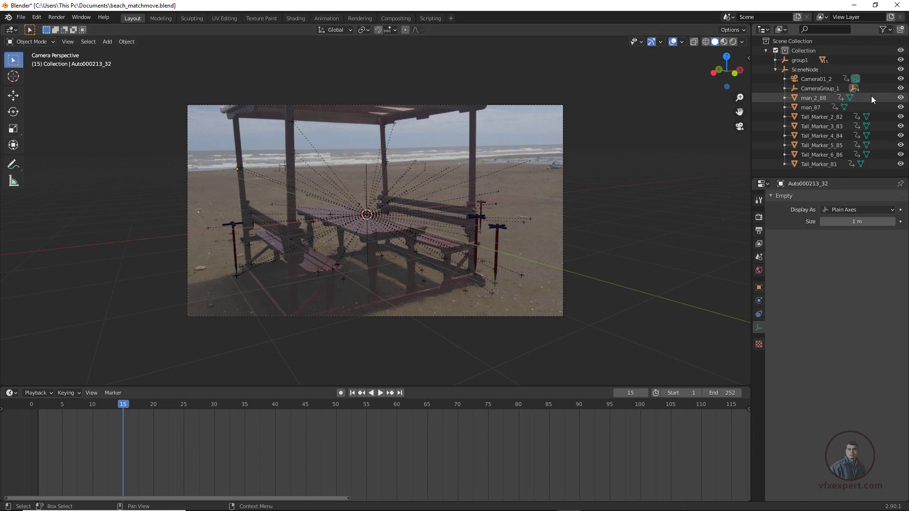
click(775, 70)
click(775, 69)
click(900, 89)
drag(900, 98, 899, 168)
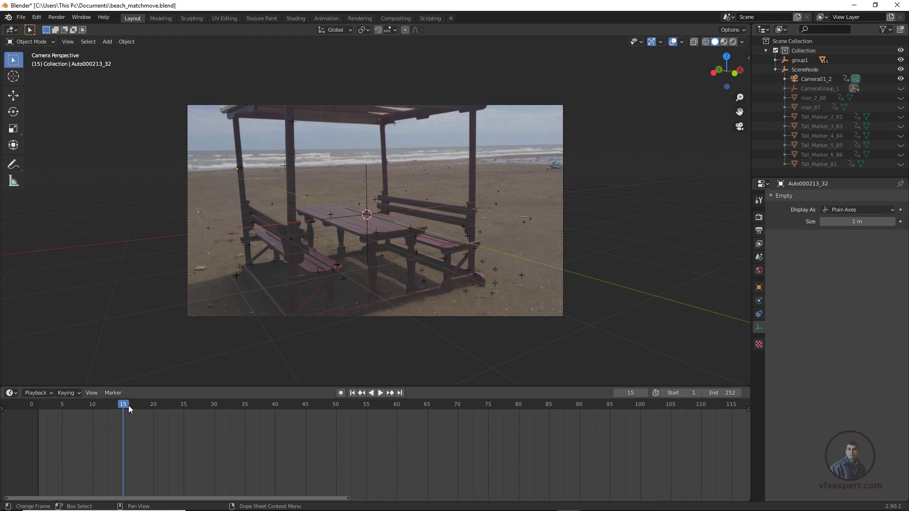
Step: Play the shot through the camera with the helper objects hidden, stop at frame 48 and leave the camera view
key(space)
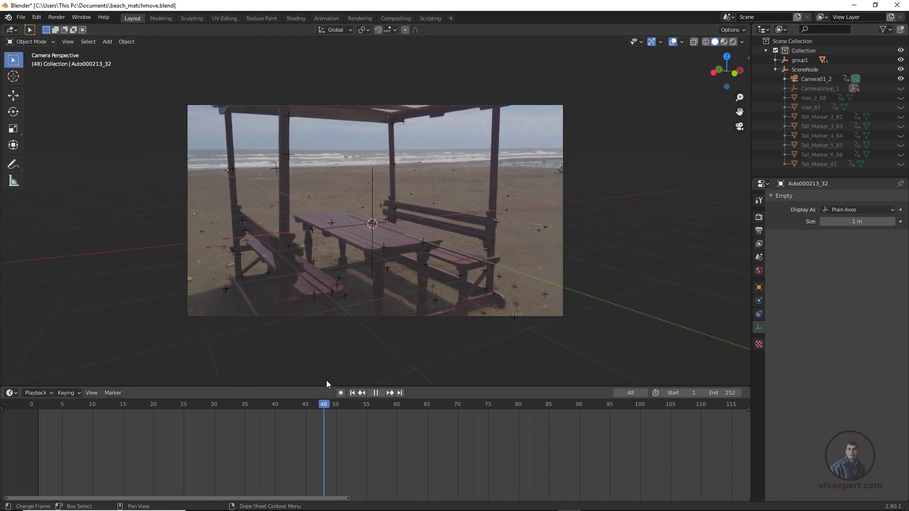
key(space)
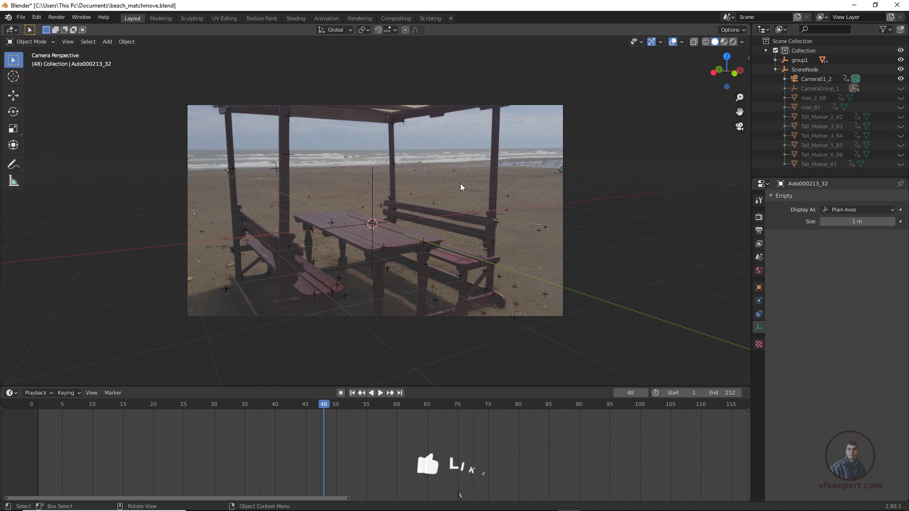
middle_drag(463, 186, 440, 182)
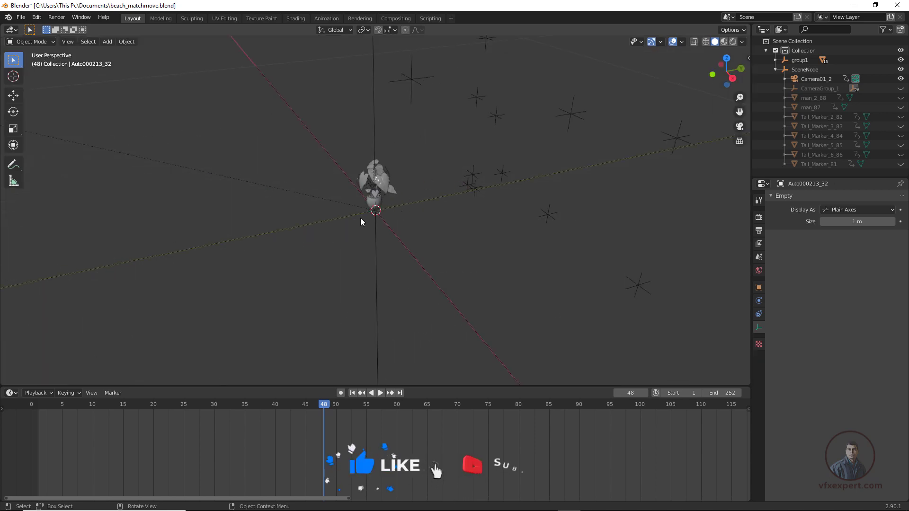
Step: Collapse the SceneNode hierarchy and ready the flowerpot's parent empty, group1, for scaling with the Scale tool
click(377, 203)
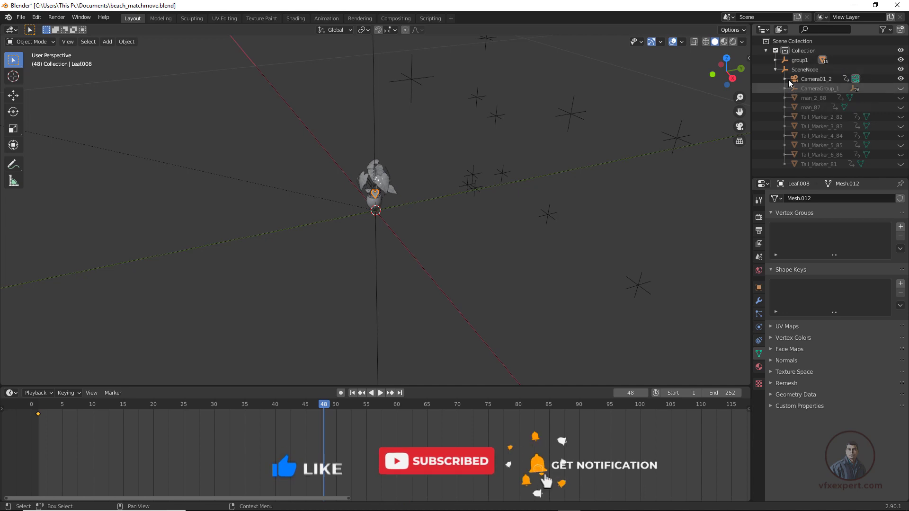
click(775, 70)
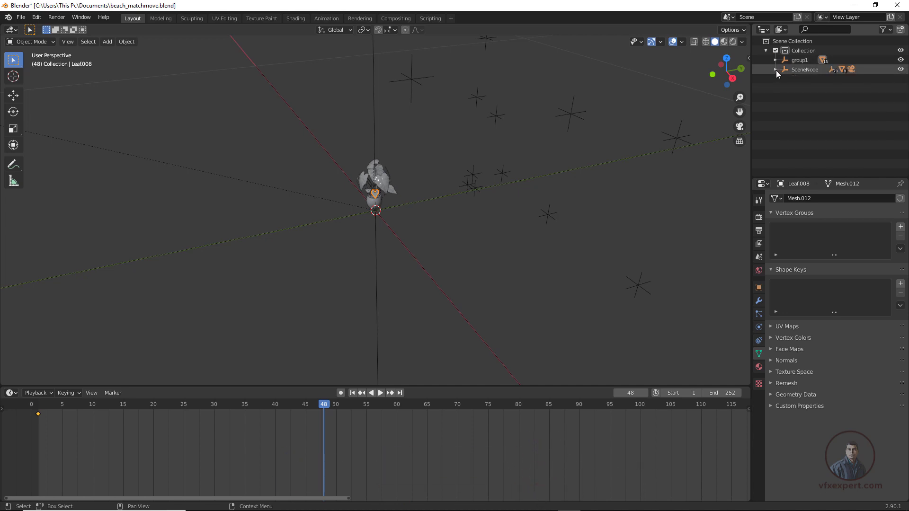
click(799, 60)
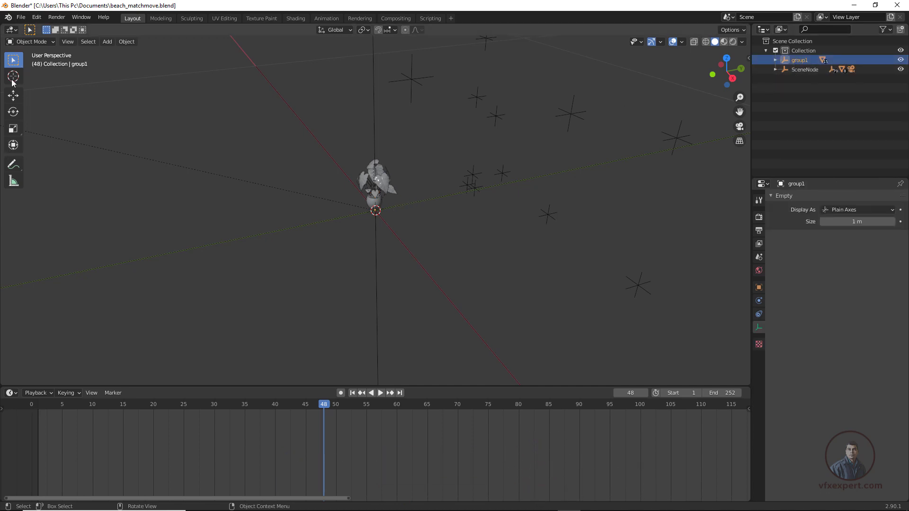
click(14, 130)
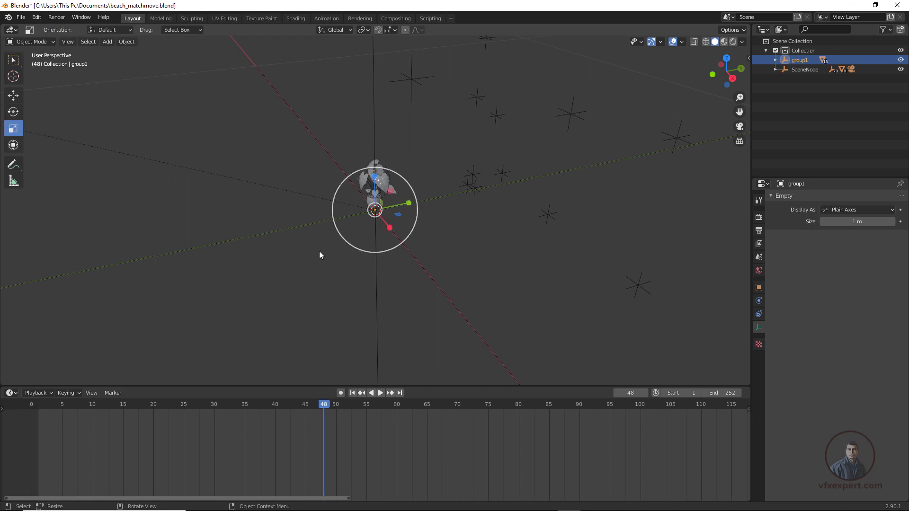
click(419, 229)
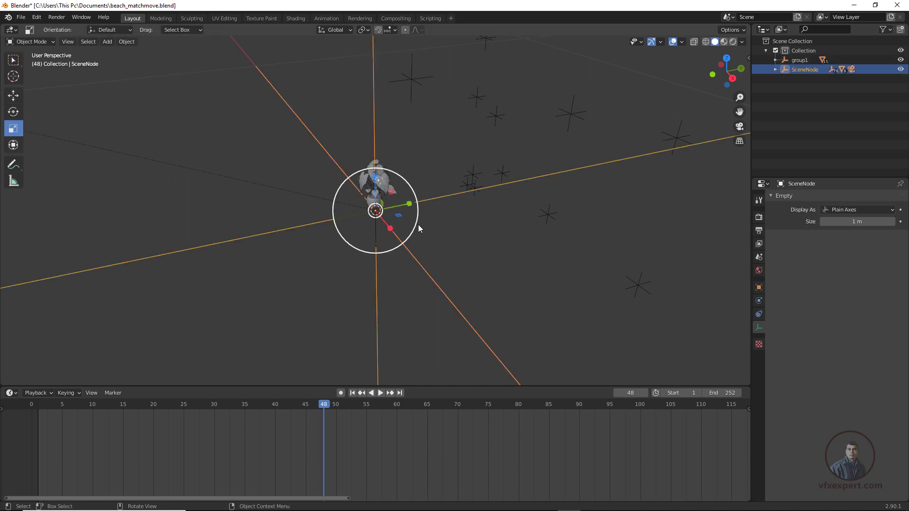
key(s)
key(Escape)
Step: Scale up the whole flowerpot through its parent empty group1 to suit the size of the table in the footage
click(799, 60)
key(s)
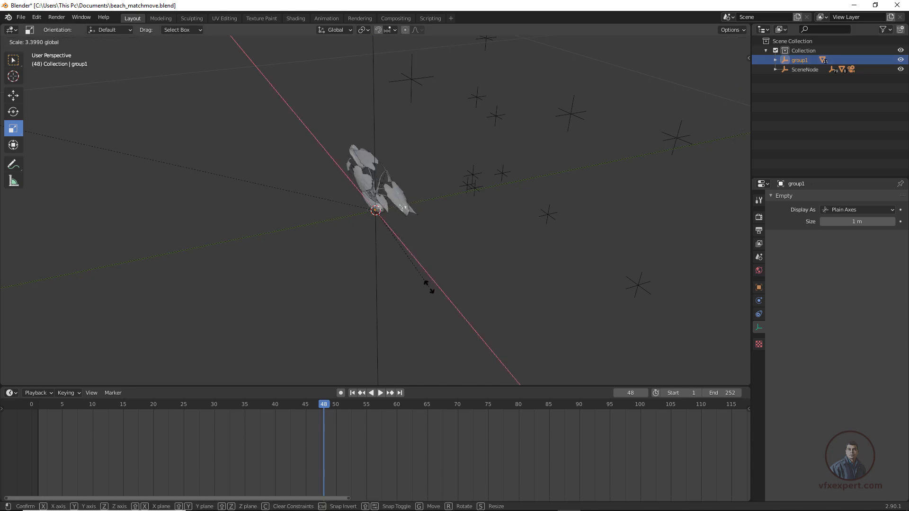
click(375, 76)
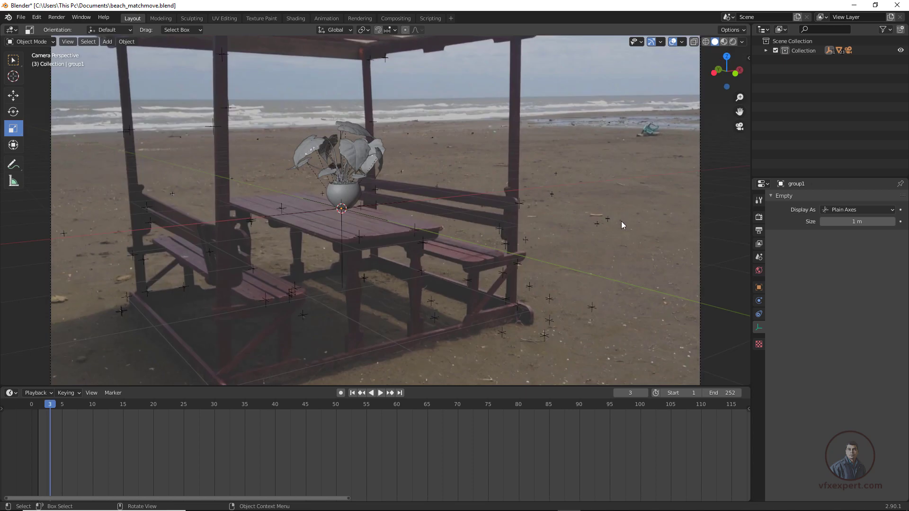
Step: Play the shot through the camera from frame 3 to check the scaled flowerpot on the table, stopping at frame 161
click(380, 393)
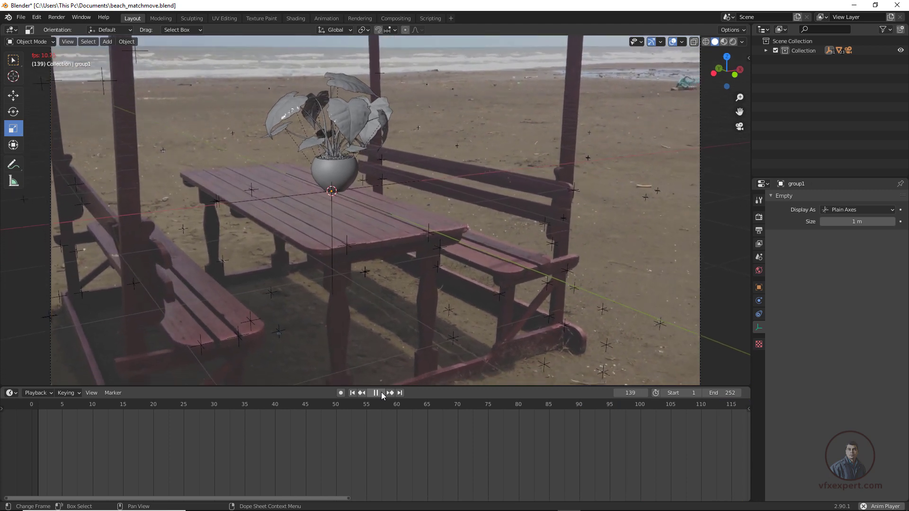
click(377, 392)
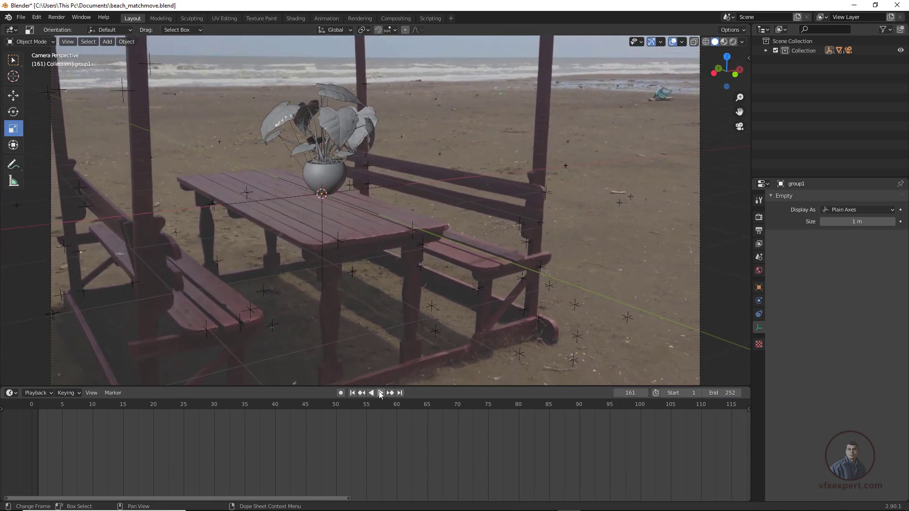